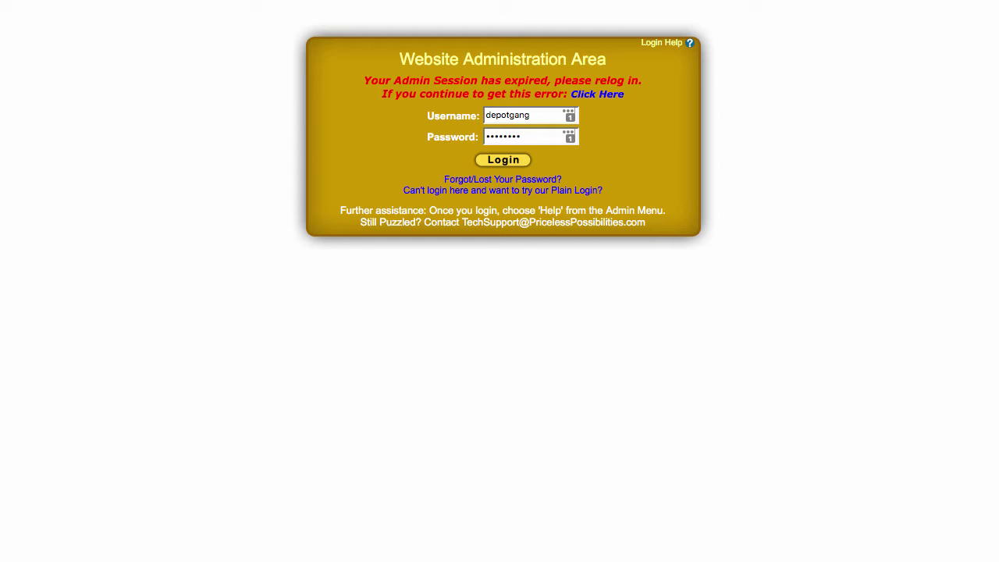
Step: Sign back in and open Account > My Business > Aweber Settings to view the Unique List ID options
left_click(501, 161)
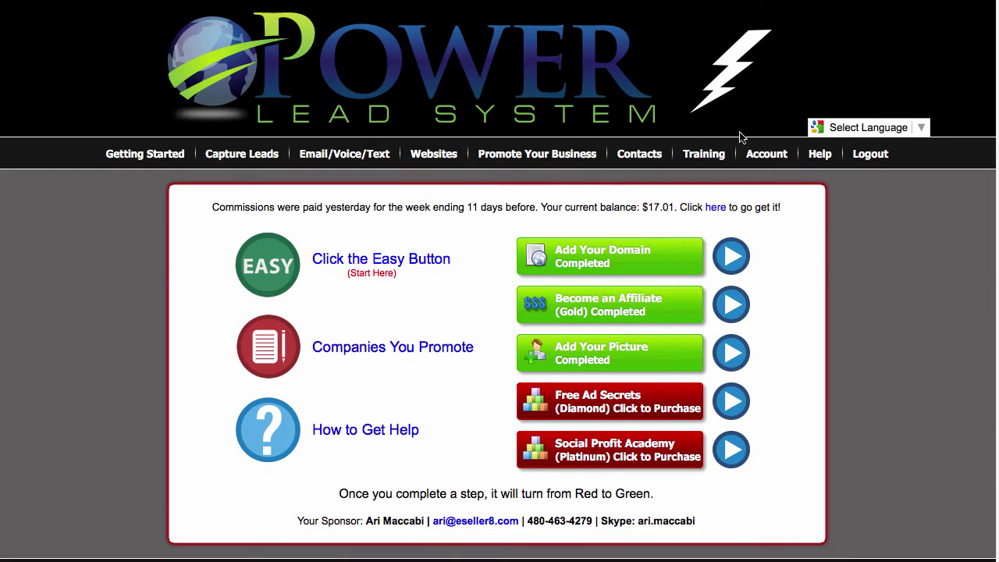
mouse_move(773, 161)
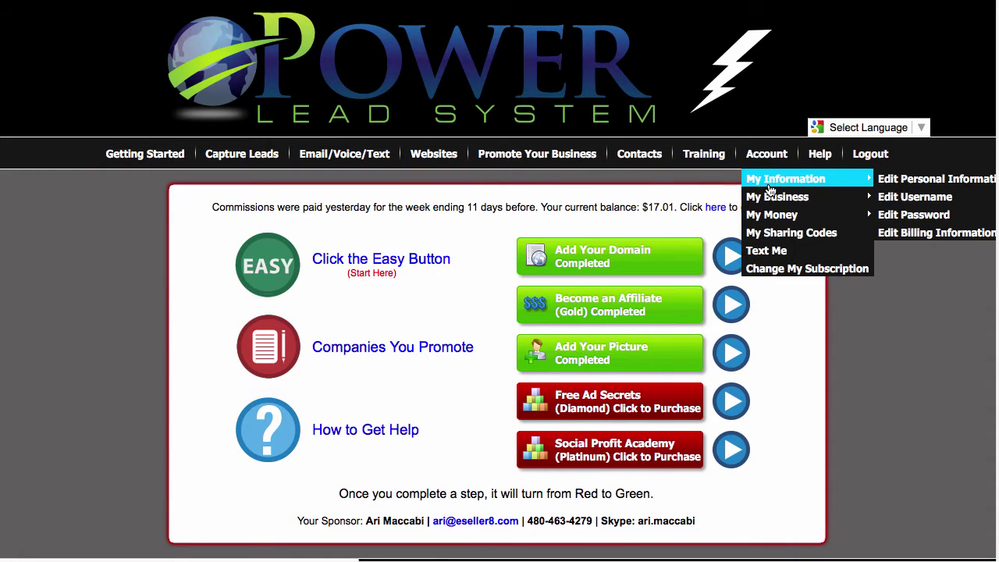
mouse_move(770, 198)
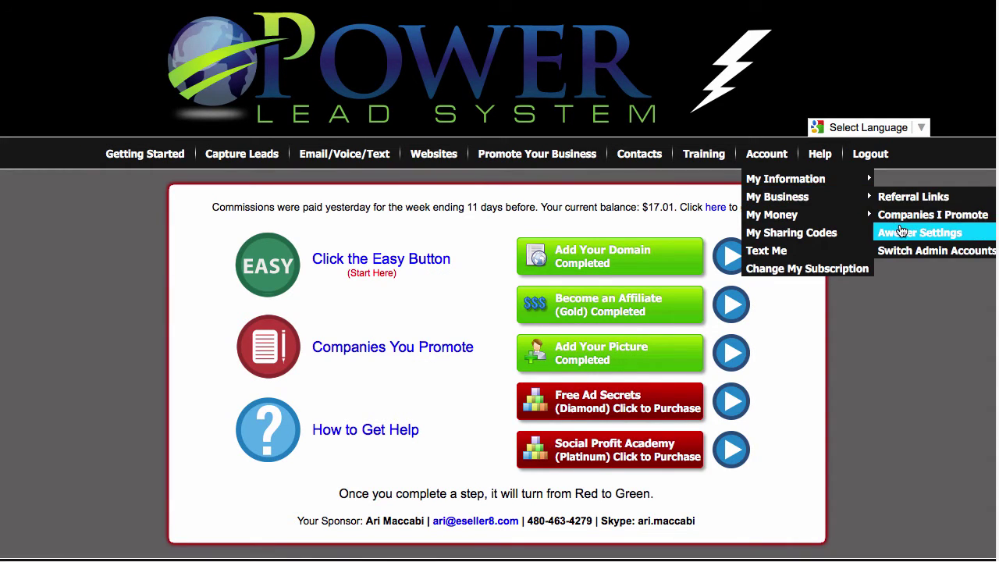
left_click(899, 226)
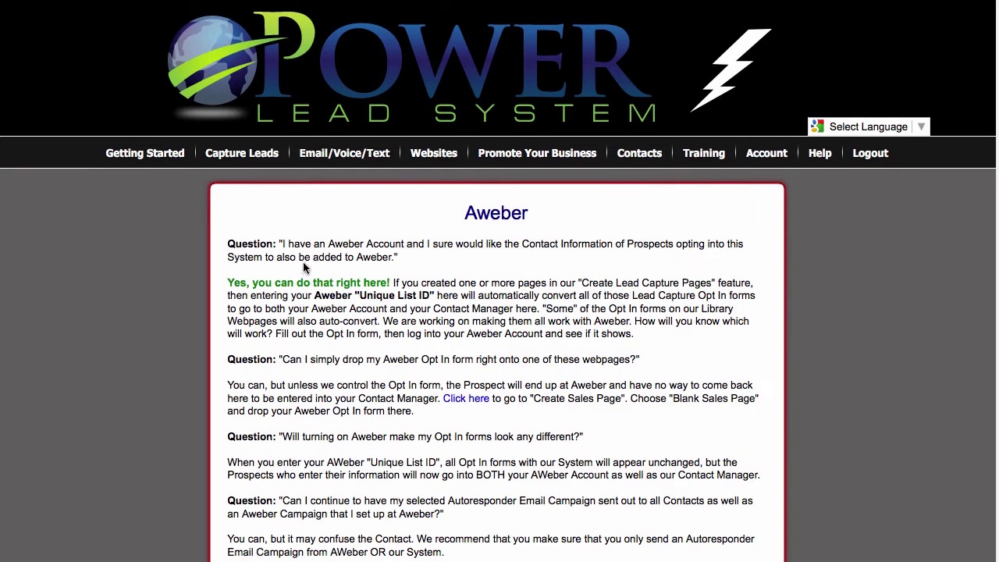
scroll(376, 226, "down", 5)
scroll(421, 188, "down", 5)
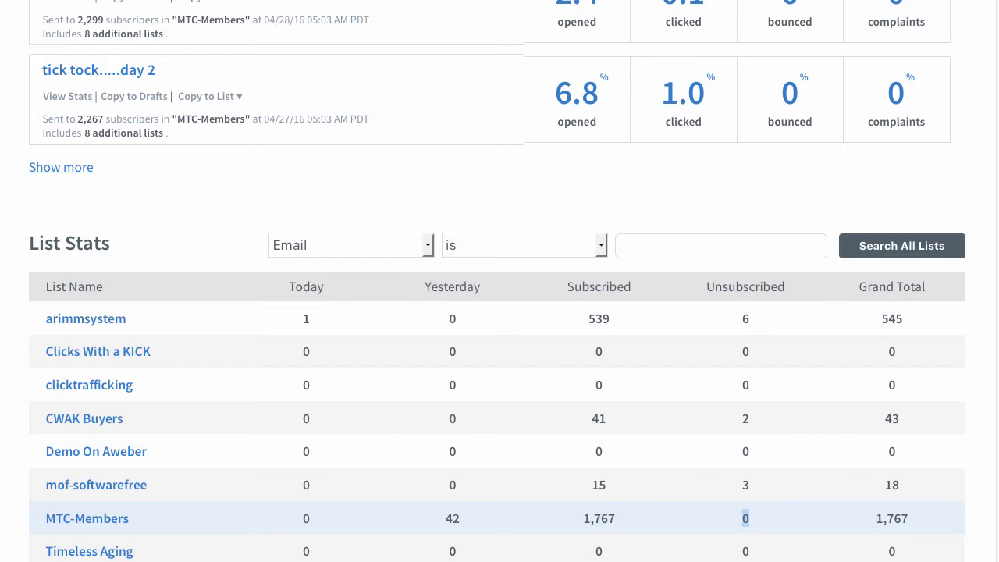
scroll(703, 230, "up", 15)
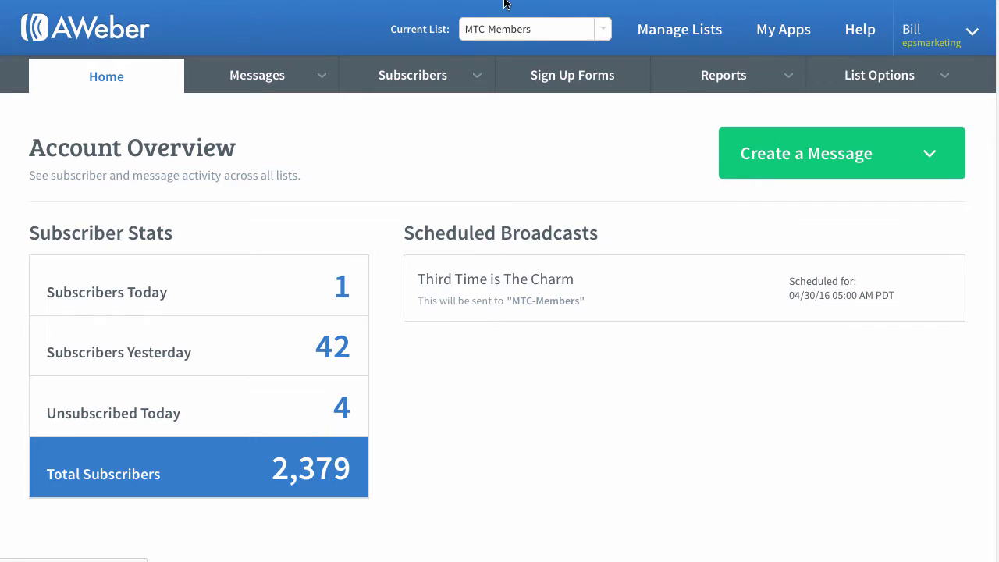
Step: Switch AWeber's current list to Demo On Aweber
left_click(586, 31)
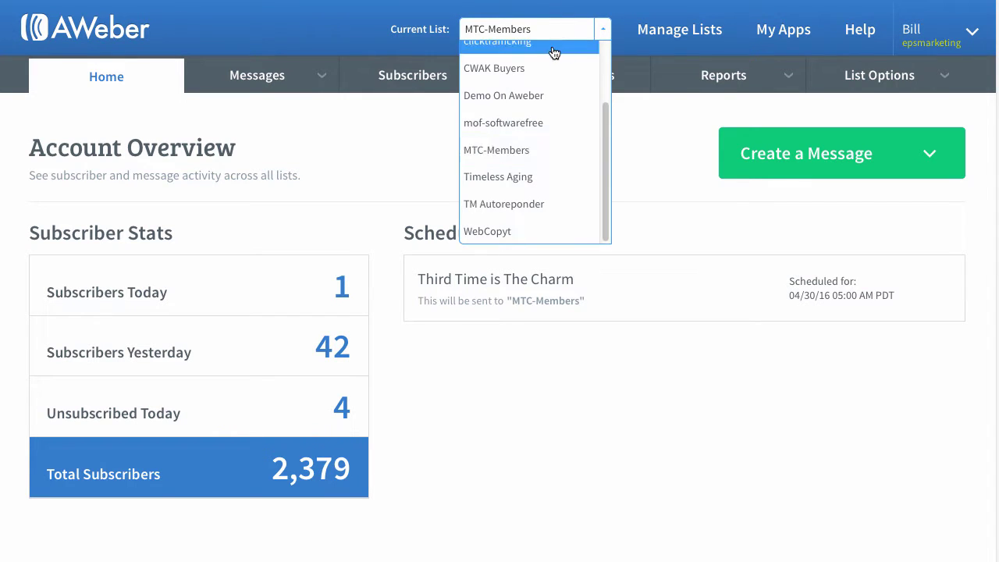
scroll(553, 52, "up", 3)
scroll(517, 50, "down", 1)
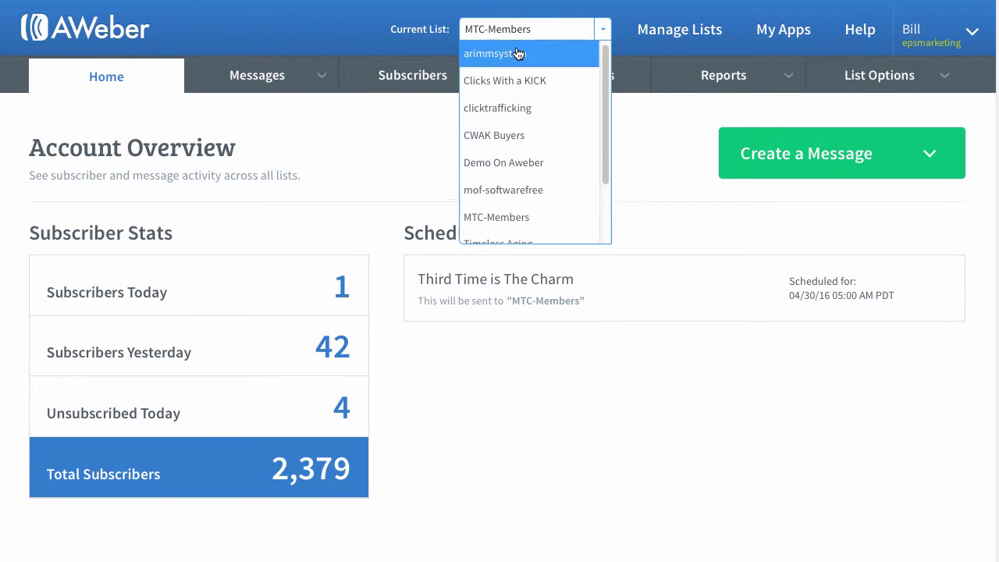
left_click(518, 126)
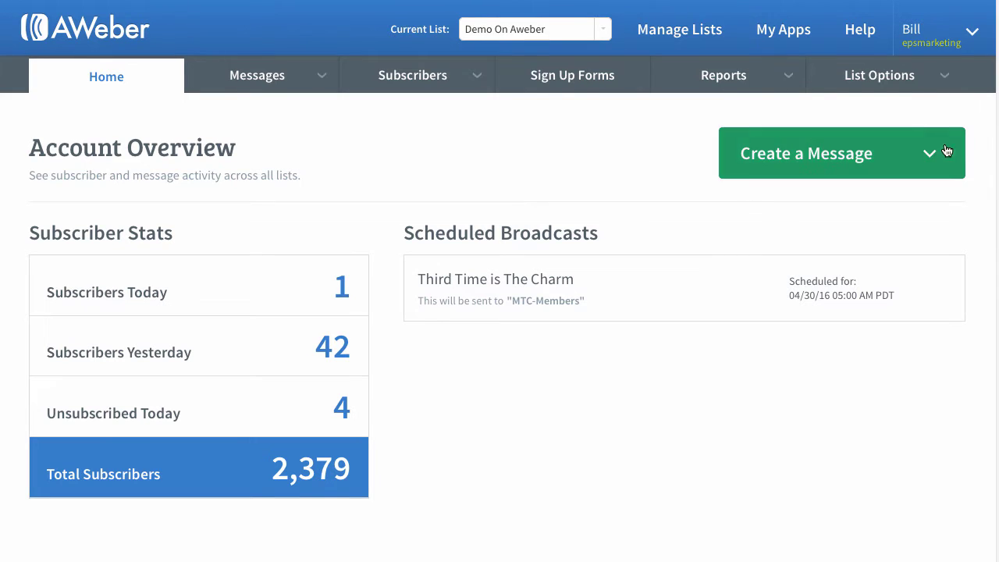
Step: Copy the Unique List ID from the Demo On Aweber list settings
mouse_move(897, 78)
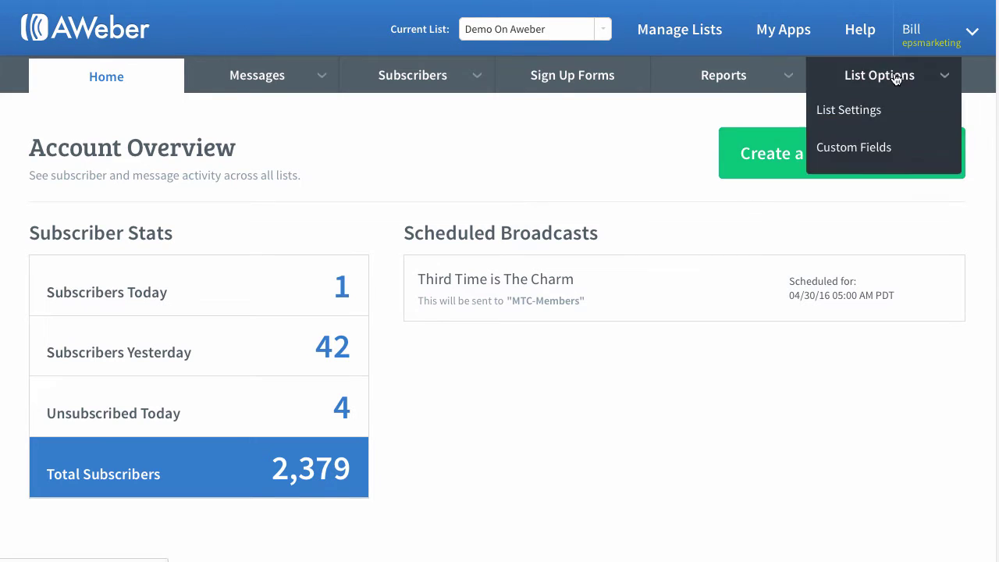
left_click(867, 111)
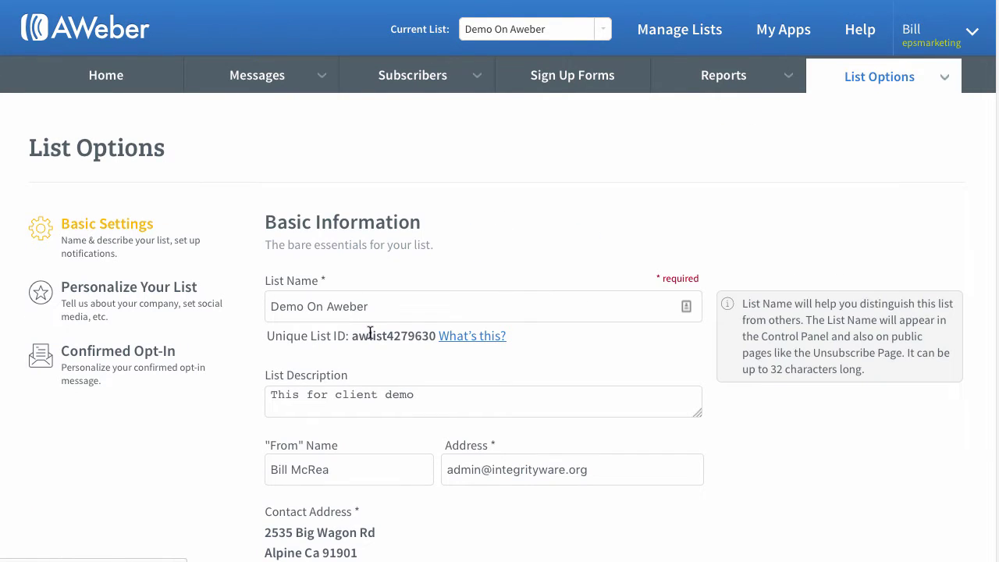
left_click_drag(352, 336, 435, 336)
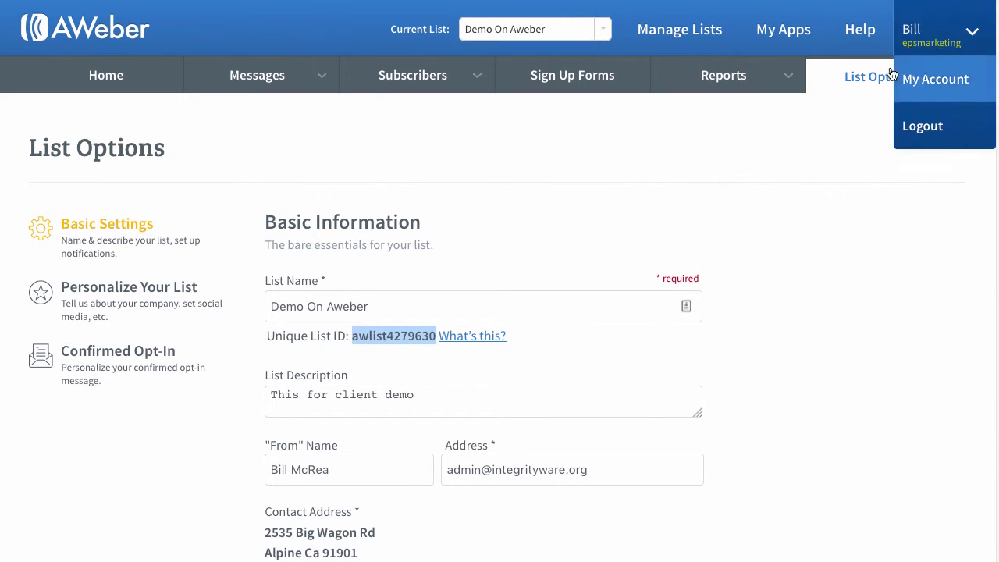
right_click(385, 336)
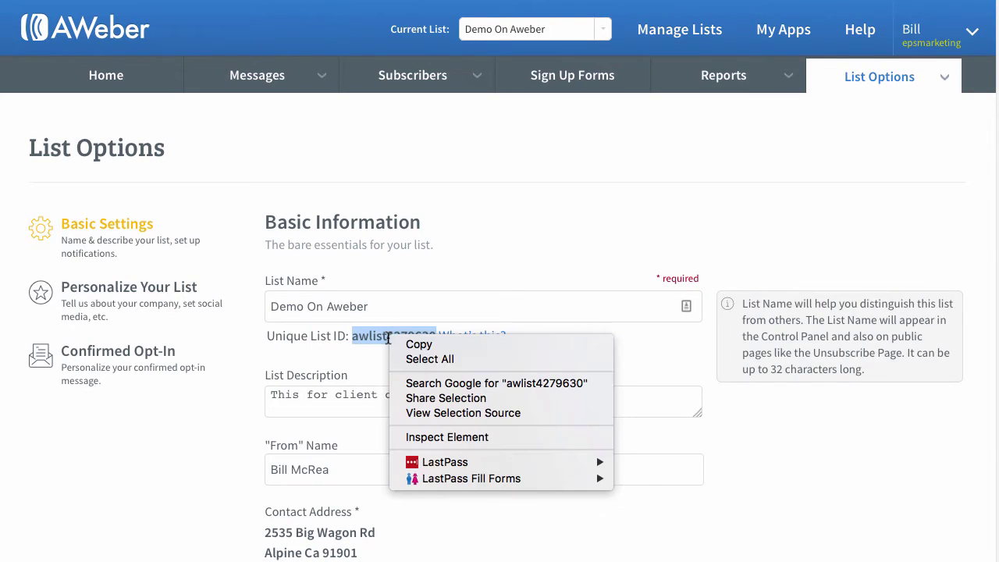
left_click(402, 342)
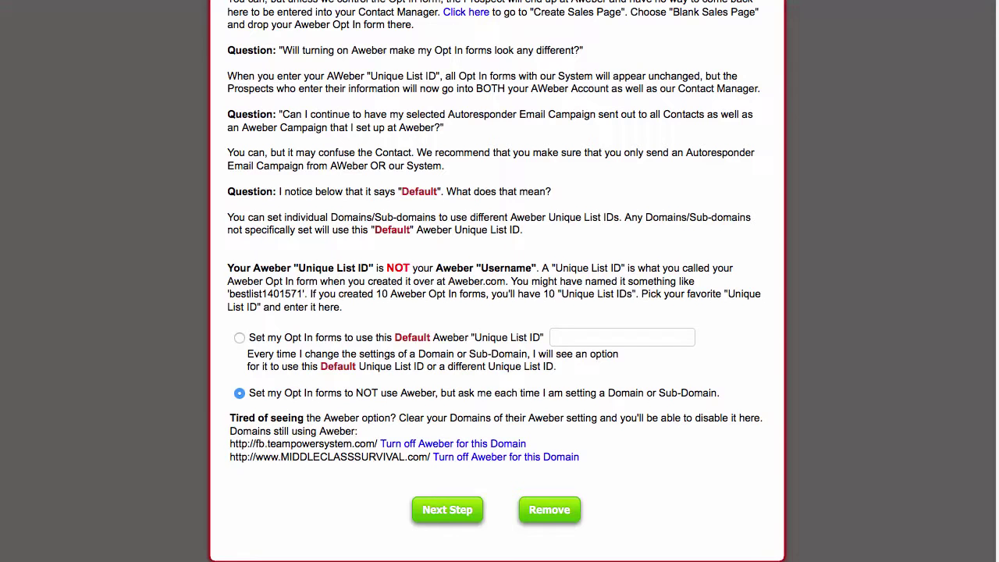
Step: Paste the copied Demo On Aweber list ID into the default Unique List ID field
left_click(584, 339)
right_click(584, 339)
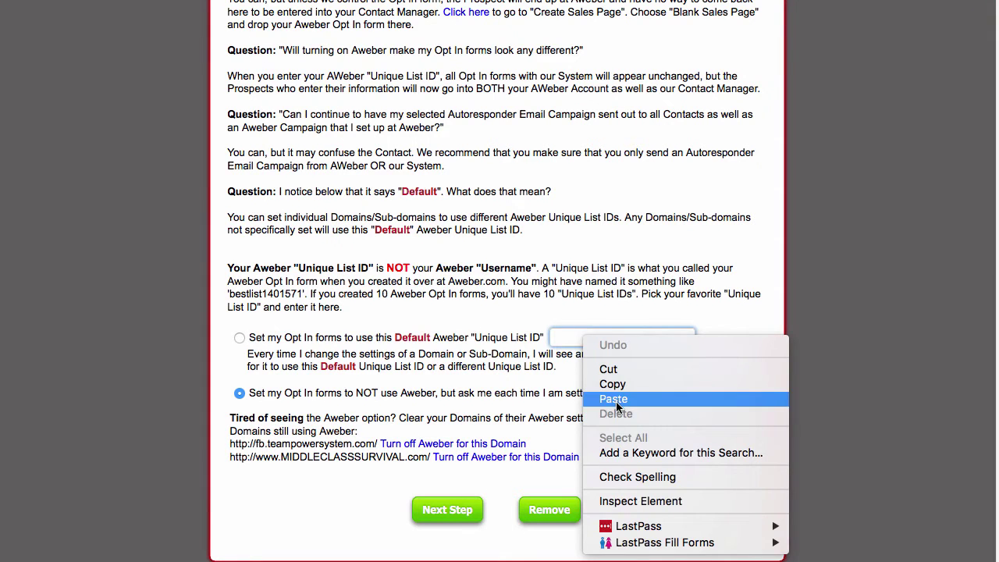
left_click(605, 401)
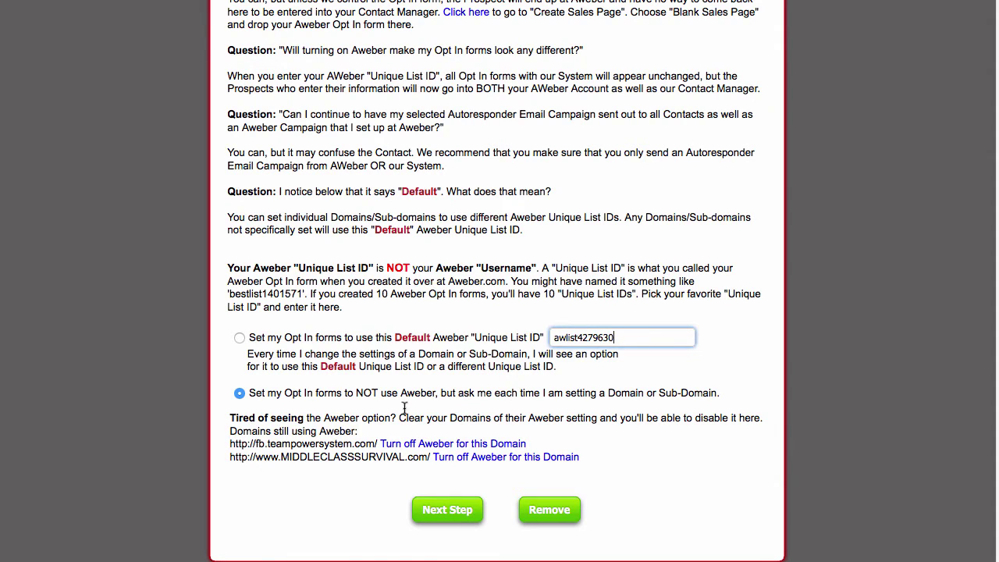
left_click_drag(277, 393, 690, 396)
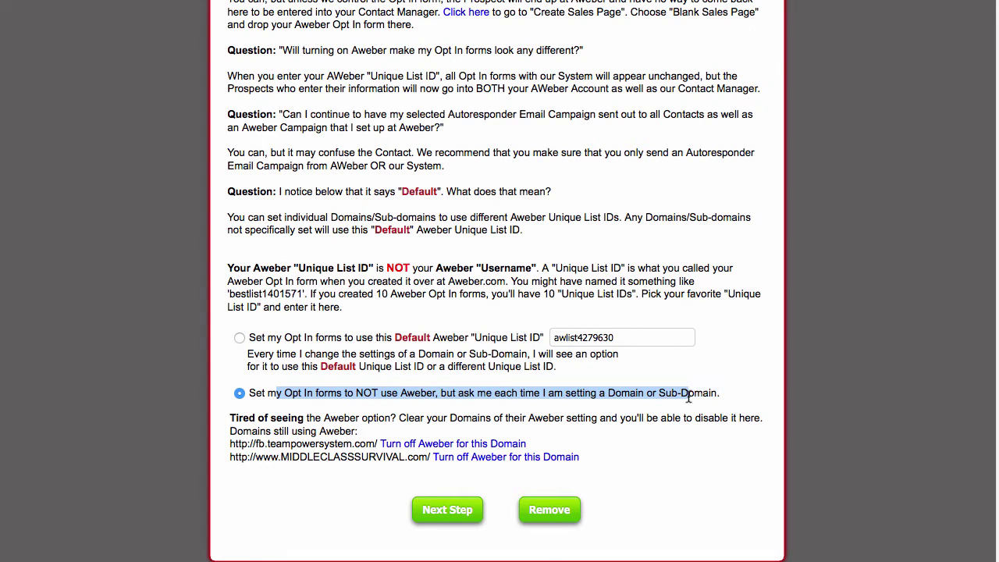
Step: Go to Websites > Domains/SubDomains > View All Domains to list every domain's pages
scroll(841, 307, "up", 5)
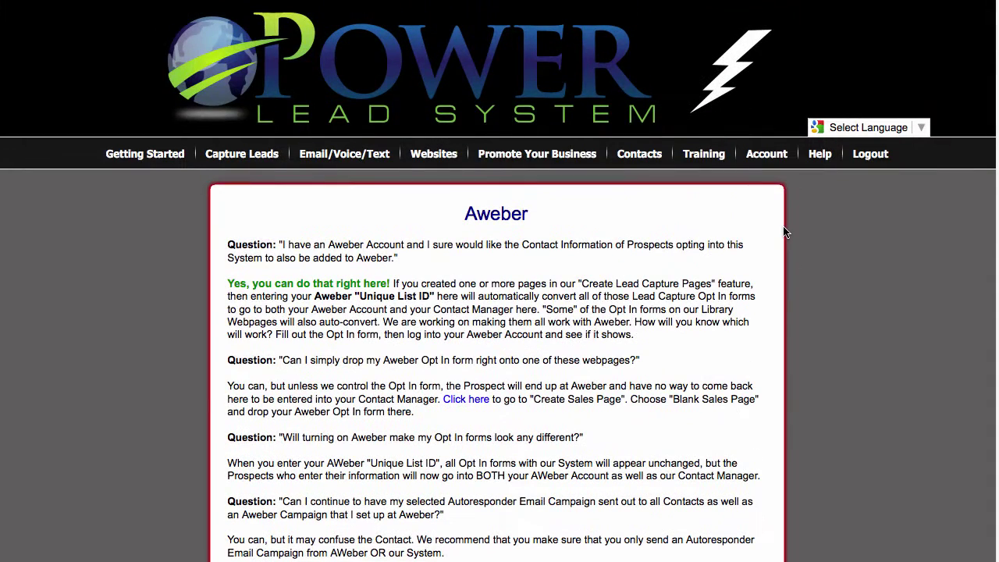
mouse_move(154, 155)
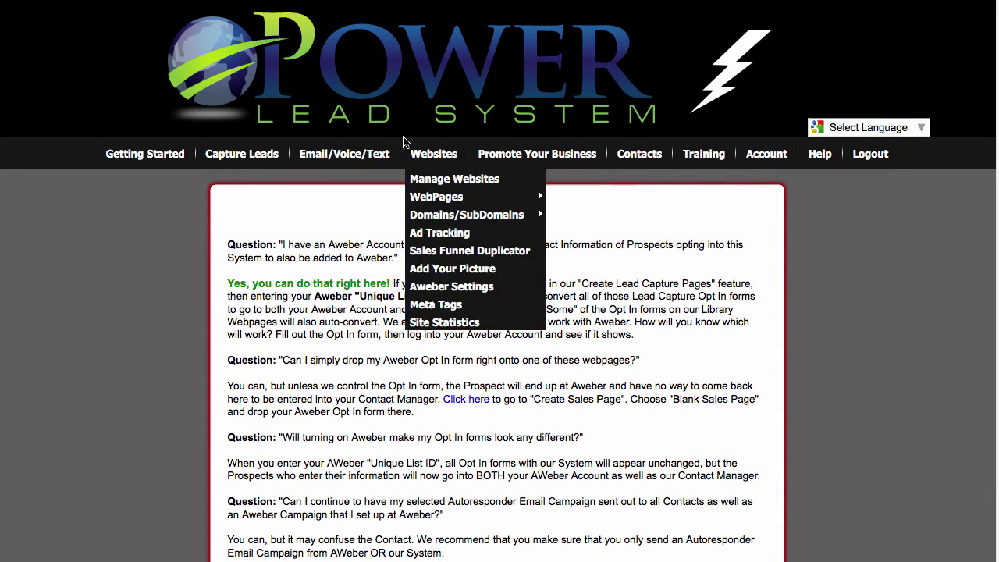
mouse_move(435, 154)
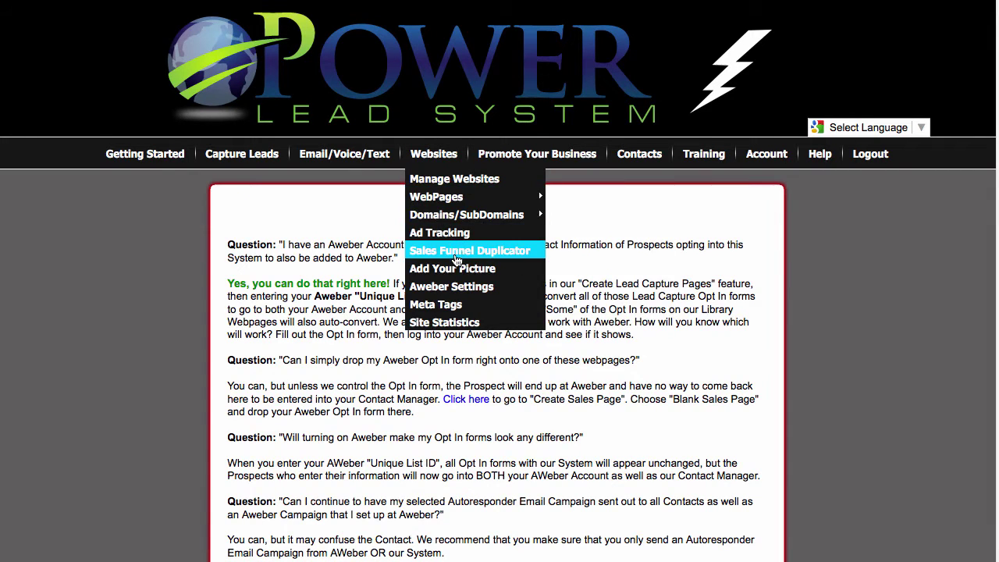
mouse_move(469, 216)
left_click(593, 217)
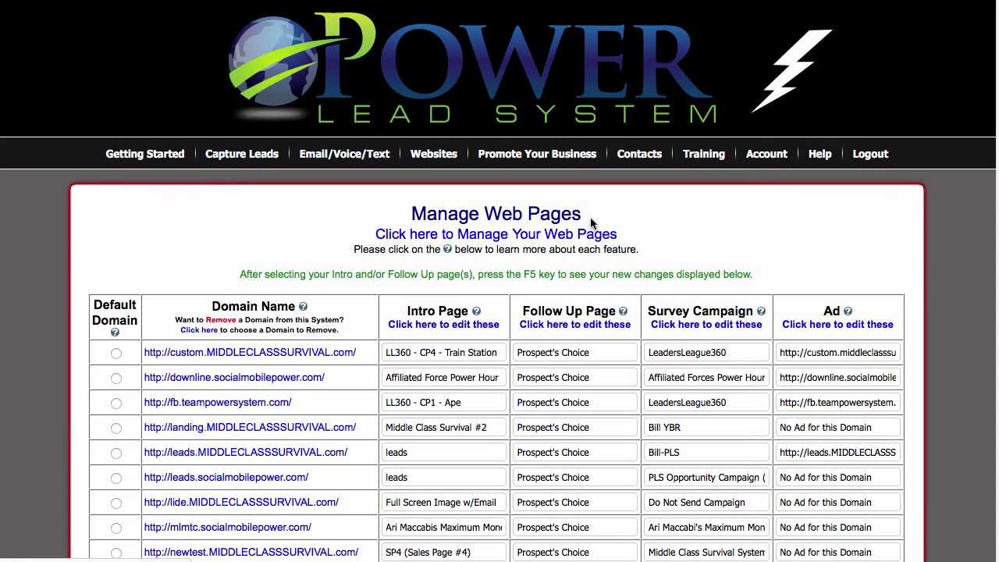
scroll(214, 198, "down", 3)
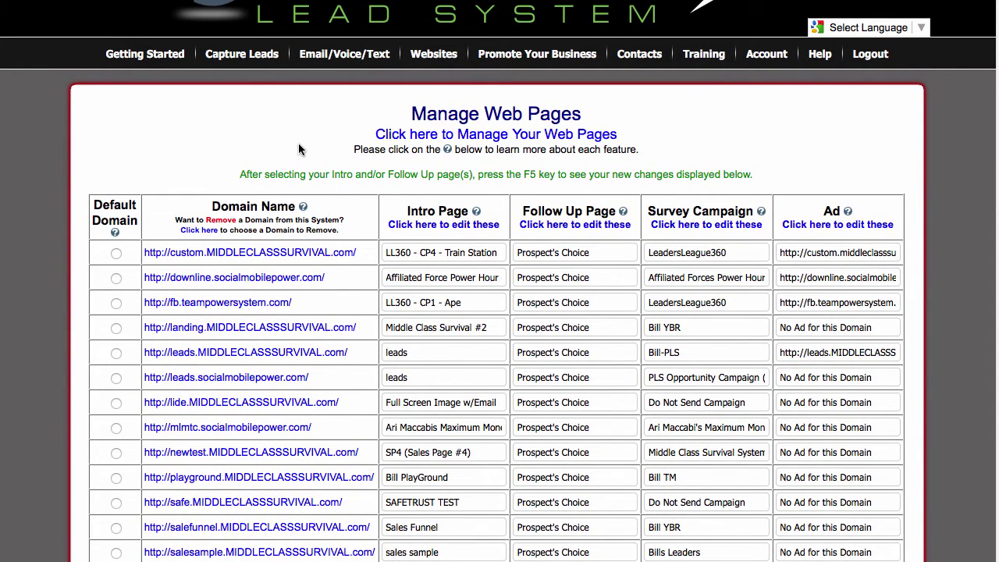
scroll(298, 145, "up", 3)
mouse_move(350, 217)
mouse_move(457, 156)
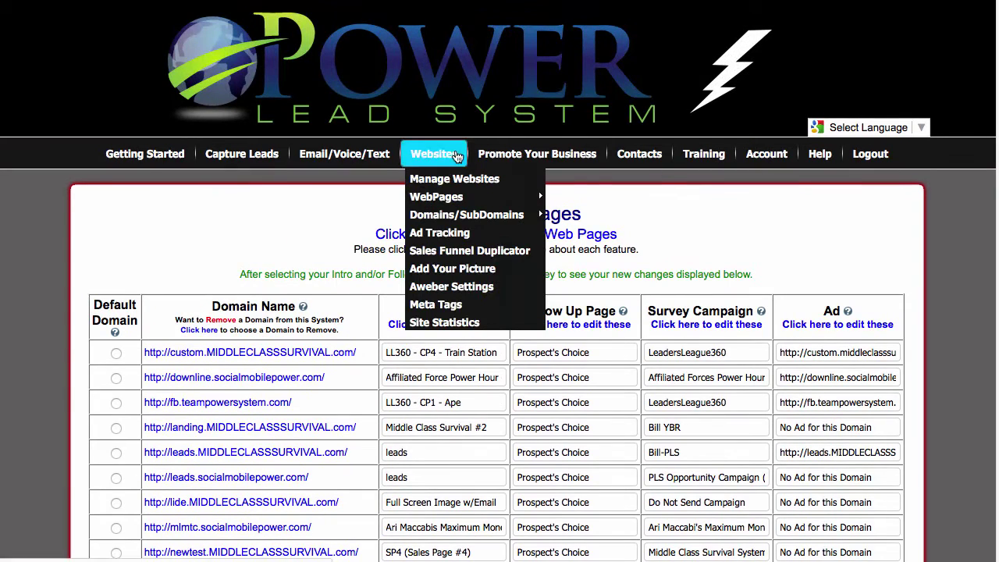
mouse_move(341, 159)
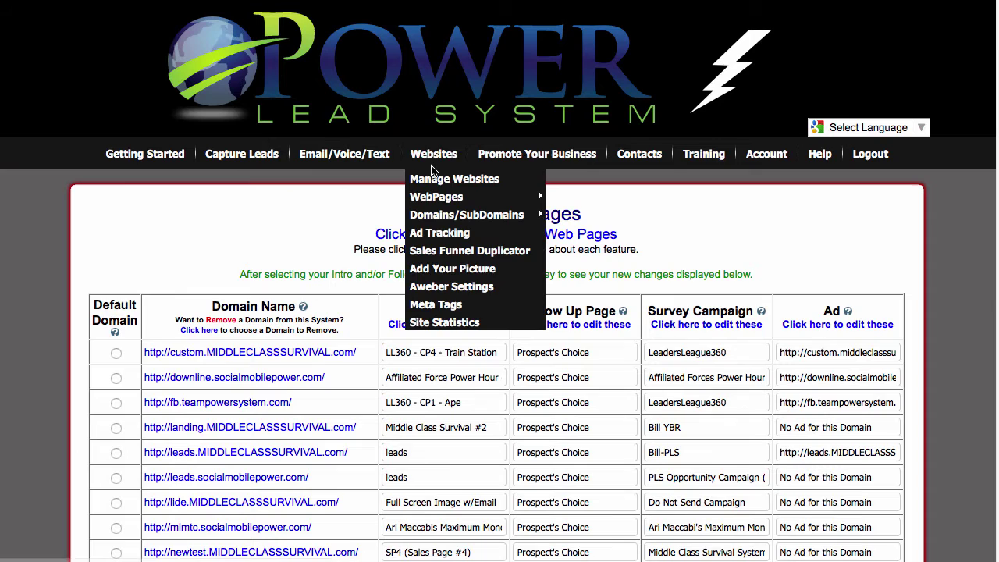
mouse_move(441, 205)
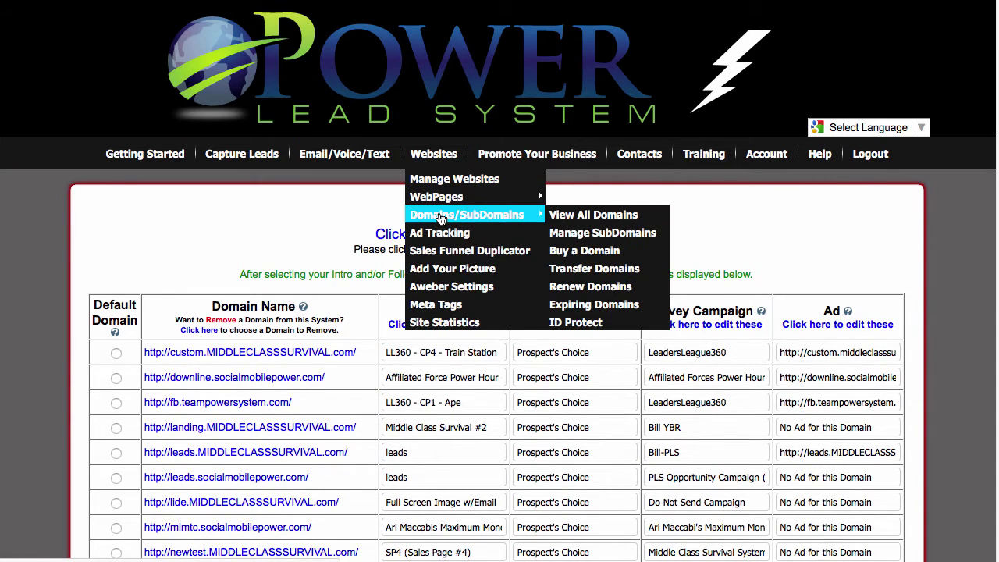
mouse_move(250, 160)
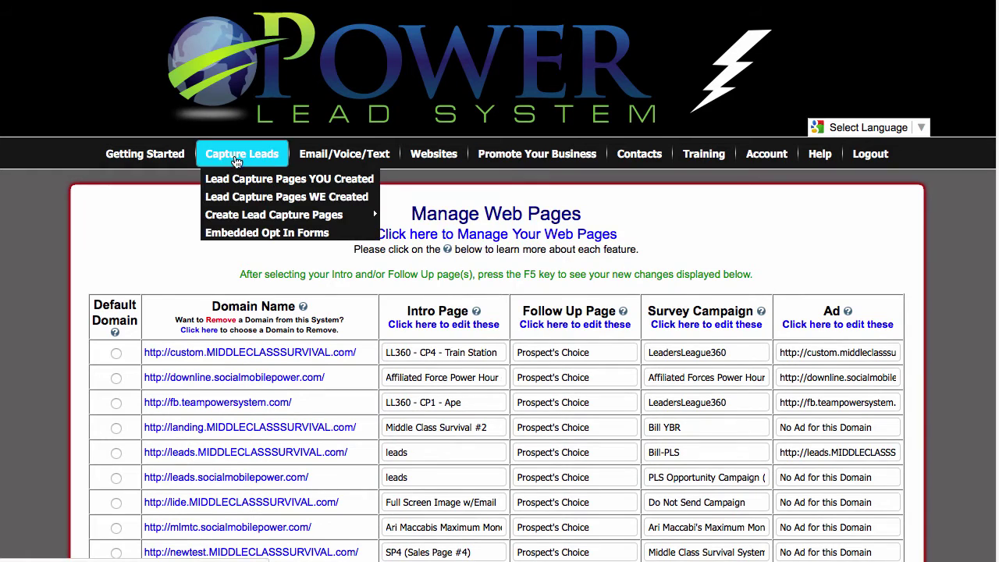
mouse_move(285, 215)
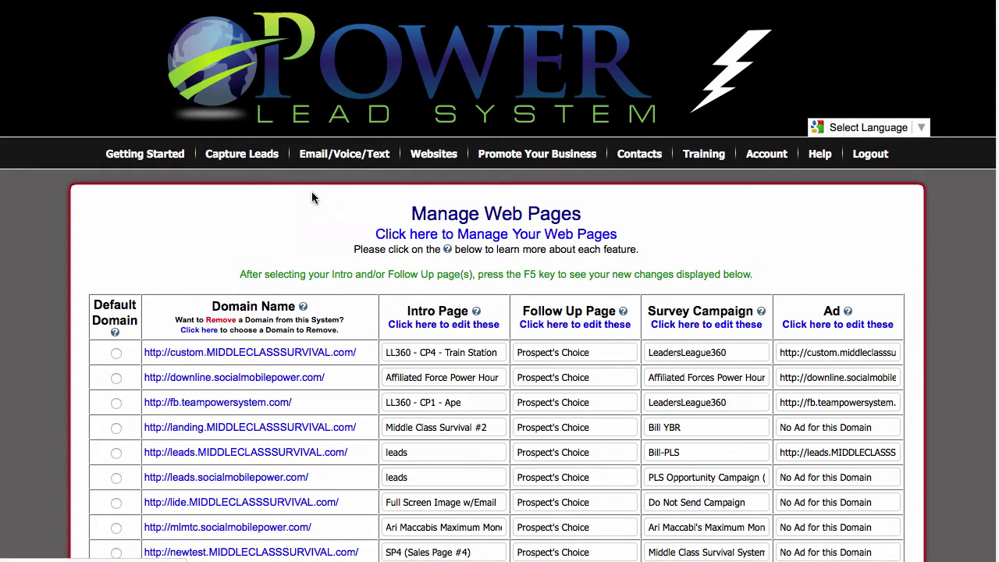
Step: In the landing page chooser, select the custom.MIDDLECLASSSURVIVAL.com domain to set up
left_click(383, 234)
scroll(588, 285, "down", 7)
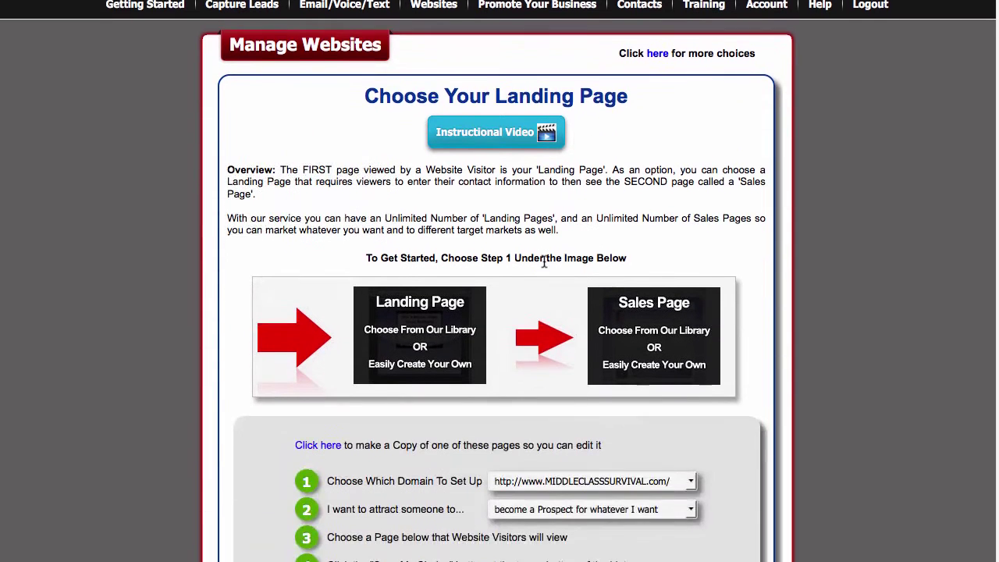
left_click(691, 356)
scroll(682, 333, "down", 6)
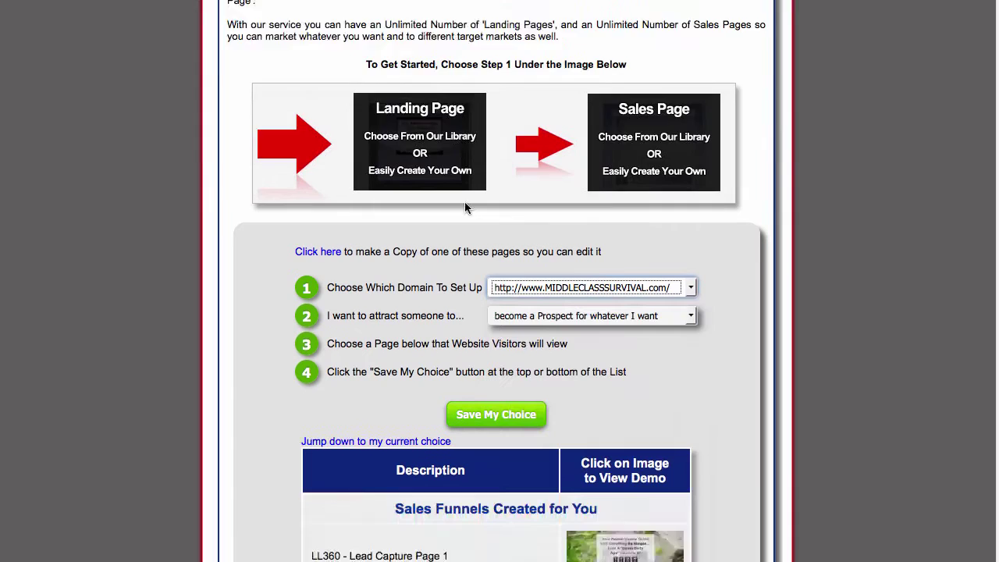
left_click(690, 107)
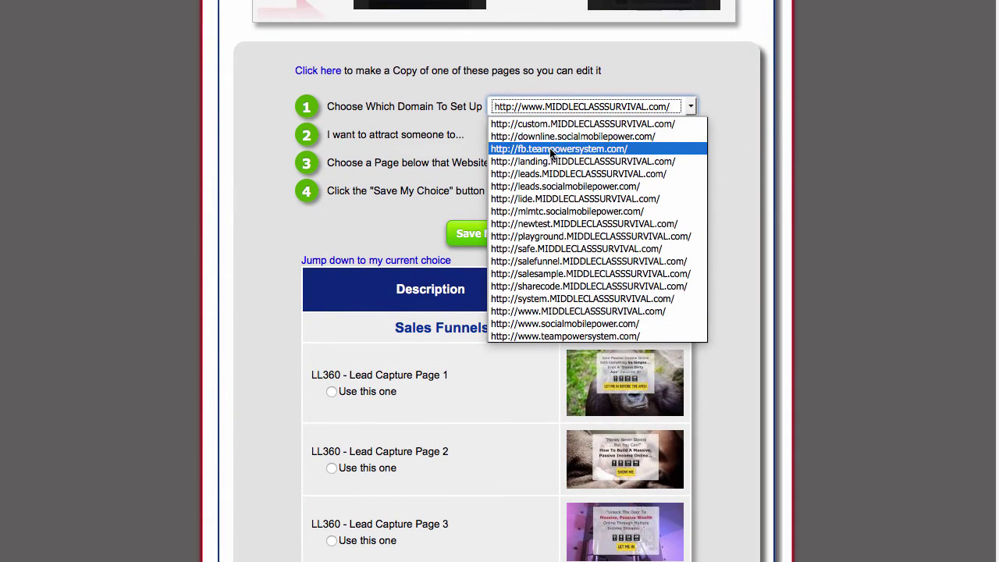
left_click(581, 123)
Step: Use LL360 - Lead Capture Page 4 for the domain and save the choice
scroll(712, 149, "down", 15)
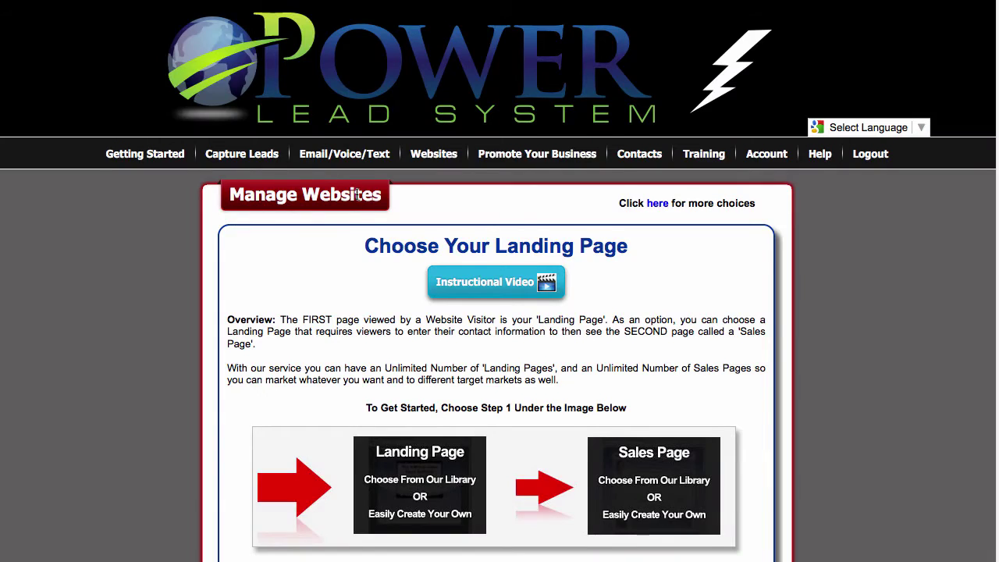
scroll(259, 211, "down", 20)
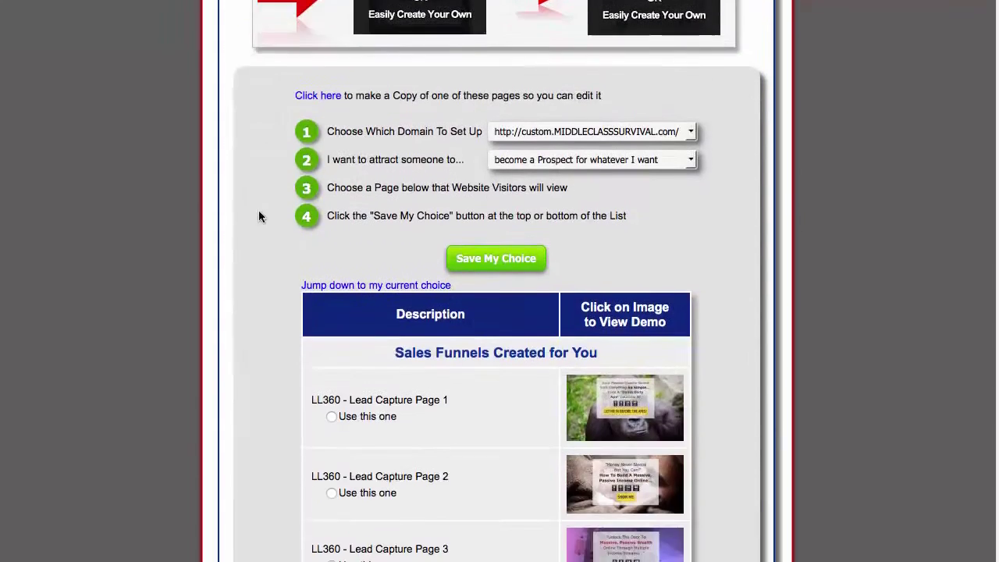
scroll(299, 220, "up", 5)
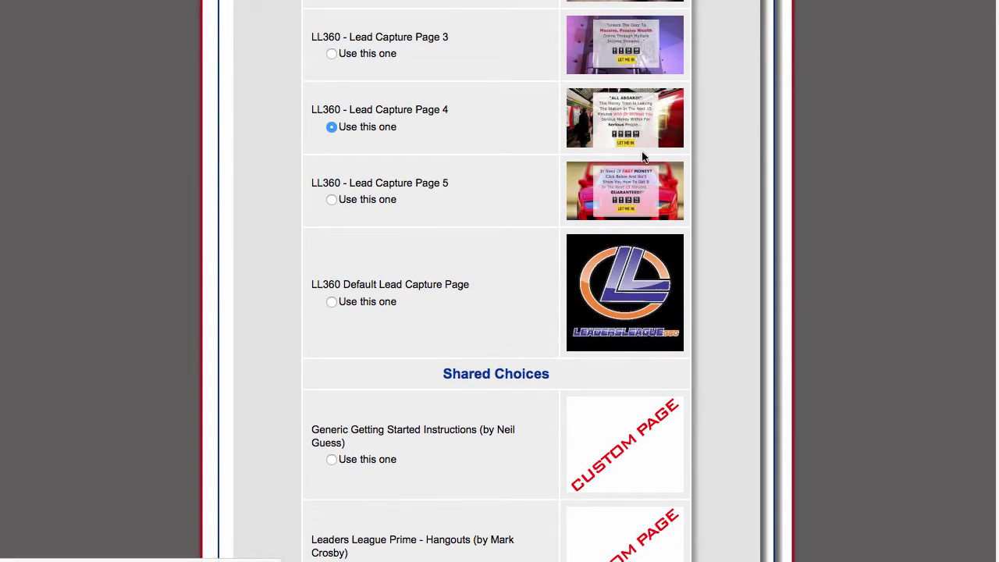
scroll(507, 265, "down", 5)
scroll(468, 279, "down", 20)
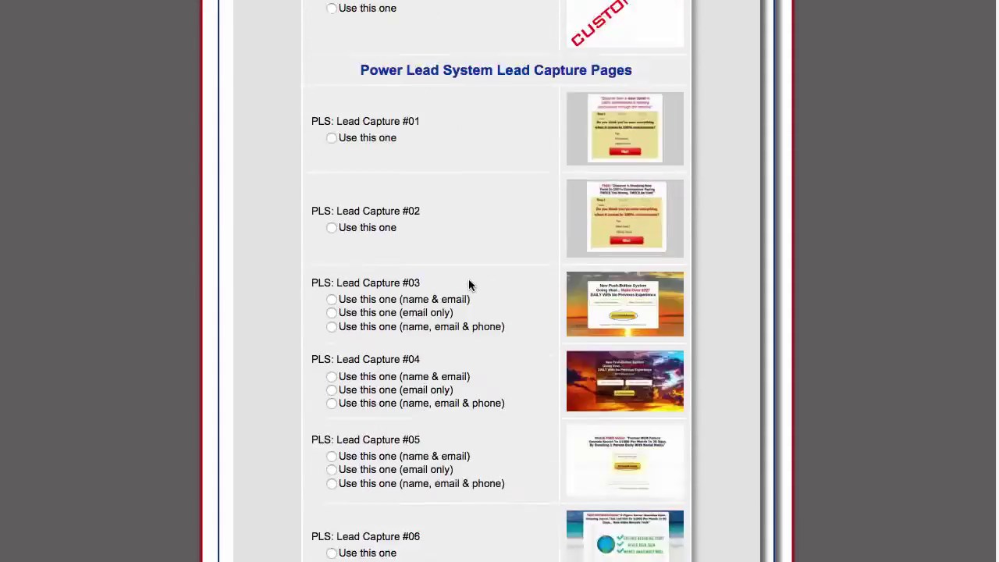
scroll(452, 317, "down", 20)
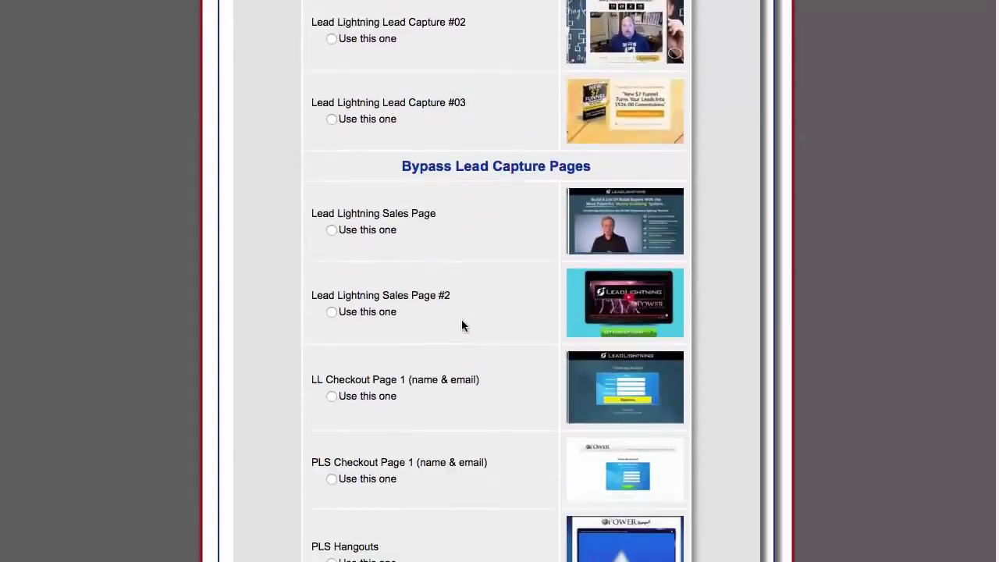
scroll(469, 331, "down", 15)
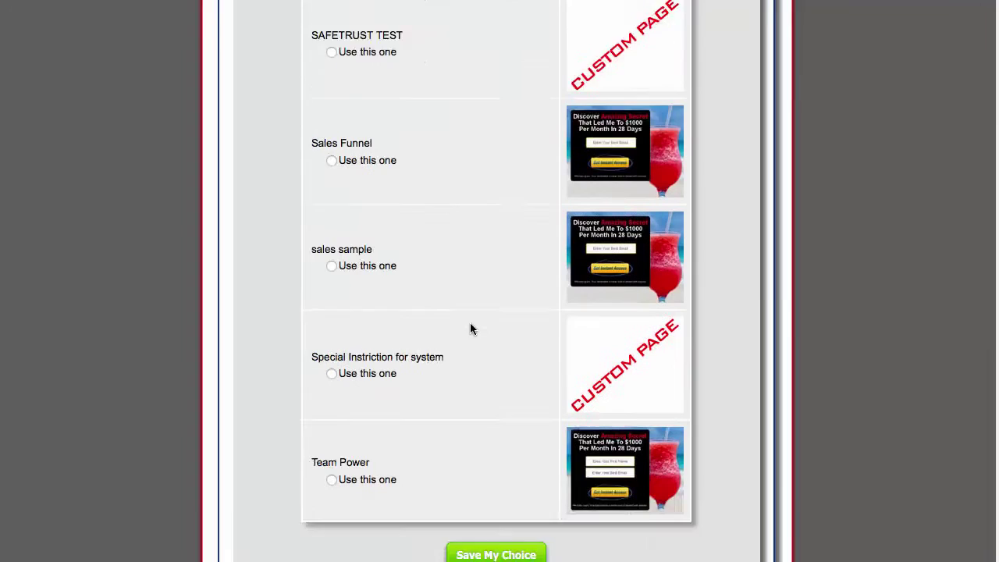
left_click(497, 424)
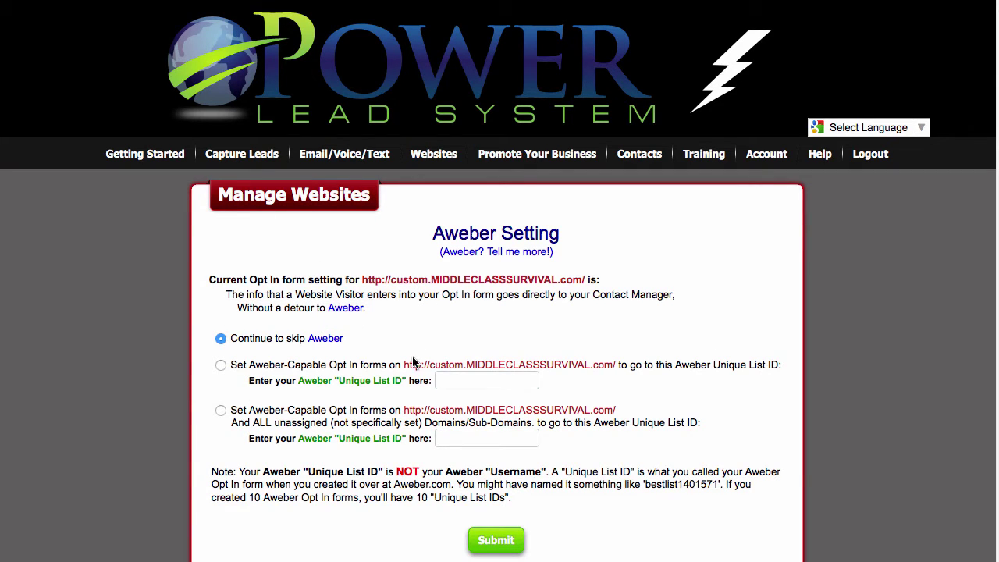
Step: Paste the copied AWeber list ID into the domain's Unique List ID field and submit
right_click(484, 380)
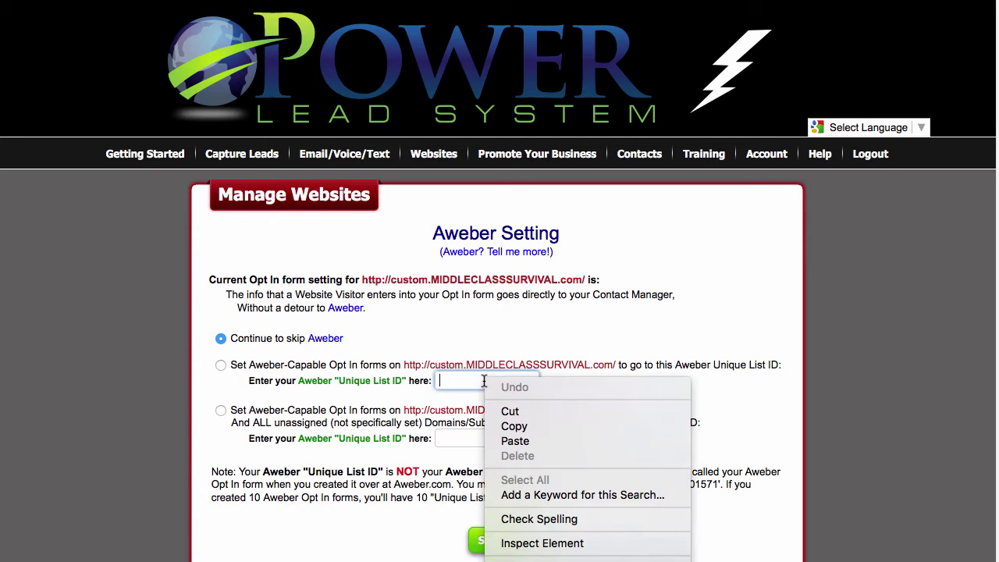
left_click(520, 441)
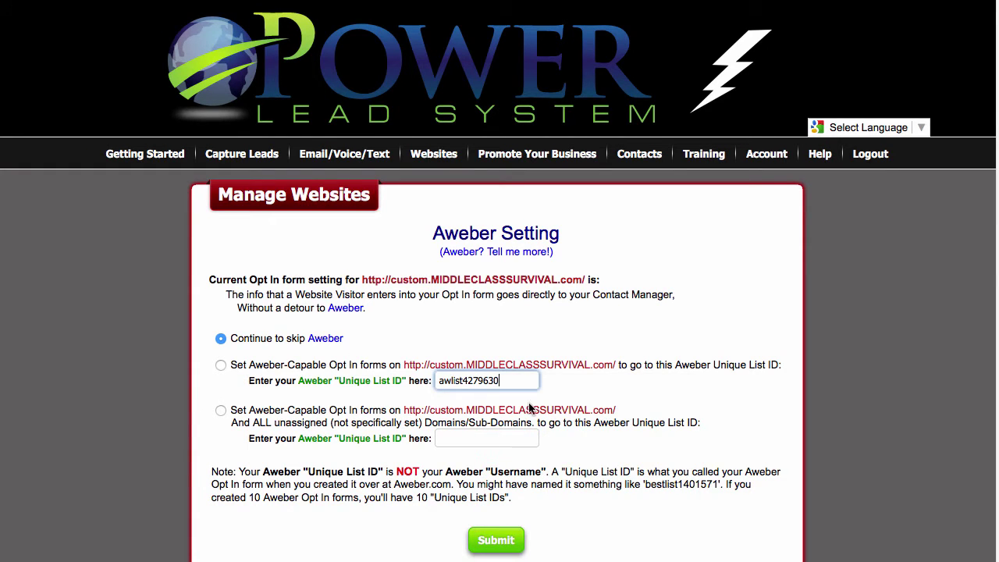
mouse_move(639, 154)
scroll(566, 381, "down", 2)
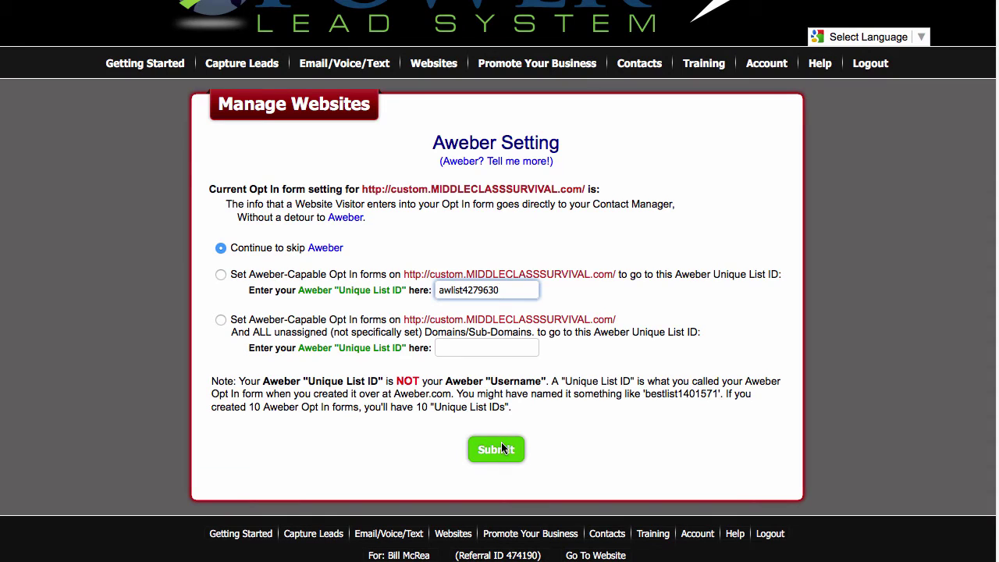
left_click(502, 447)
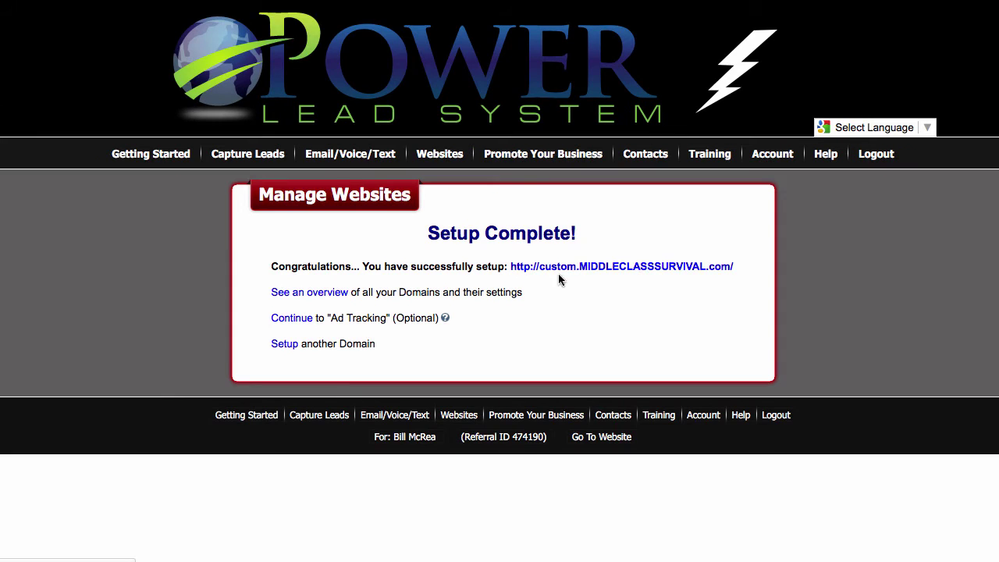
Step: Open the newly configured domain, then check AWeber's List Stats showing Demo On Aweber at 0 subscribers
left_click(512, 269)
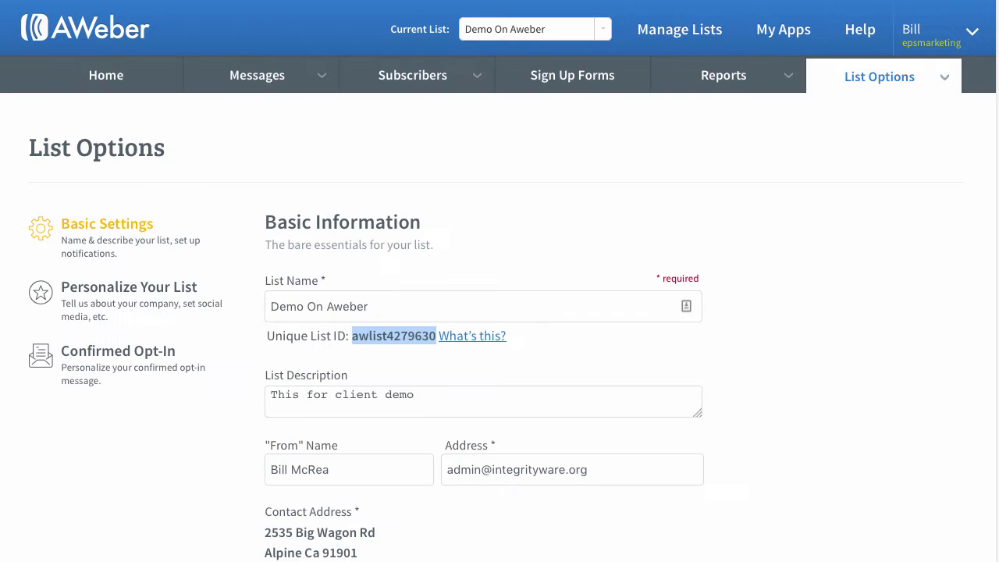
left_click(130, 71)
scroll(397, 194, "down", 3)
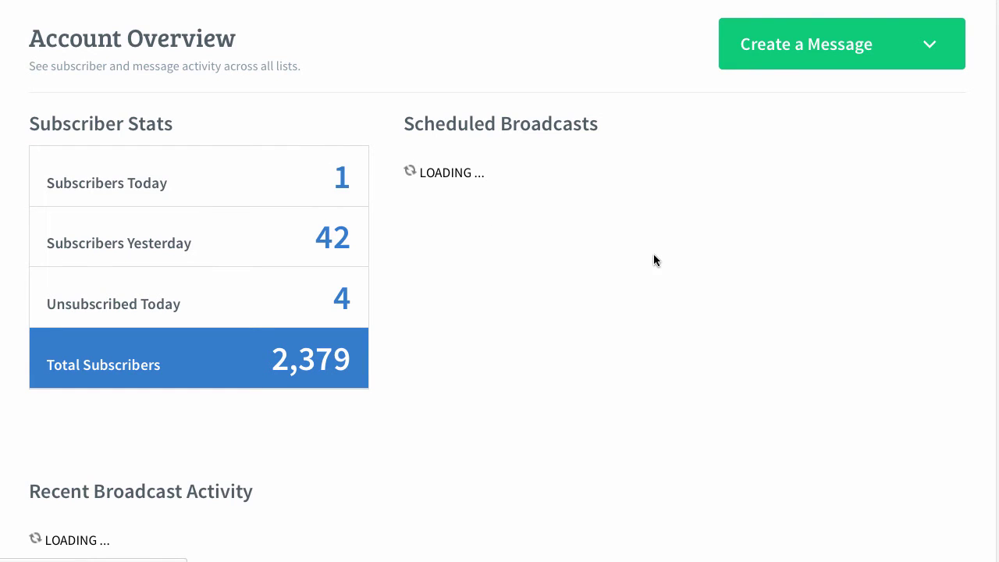
scroll(654, 260, "down", 15)
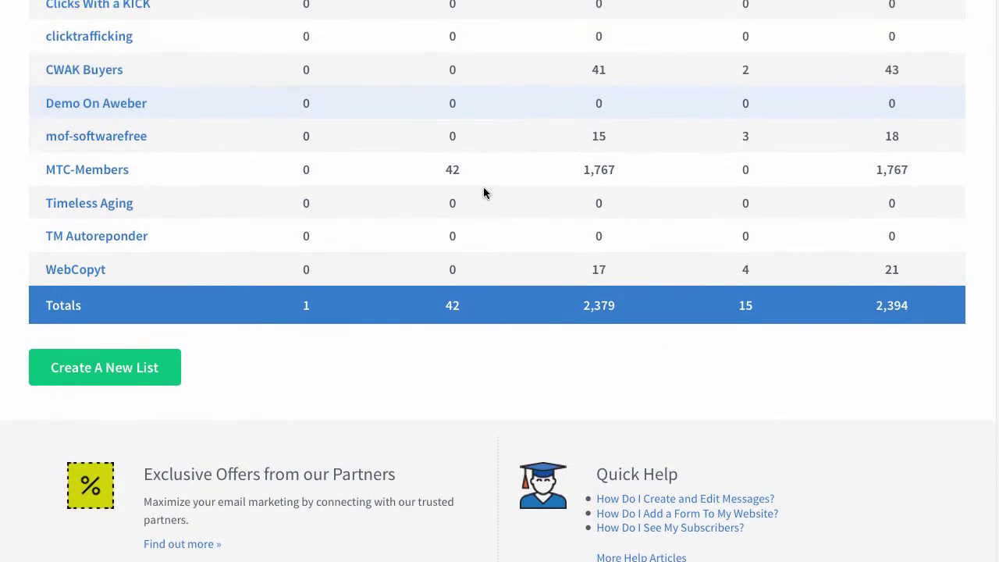
scroll(537, 294, "up", 2)
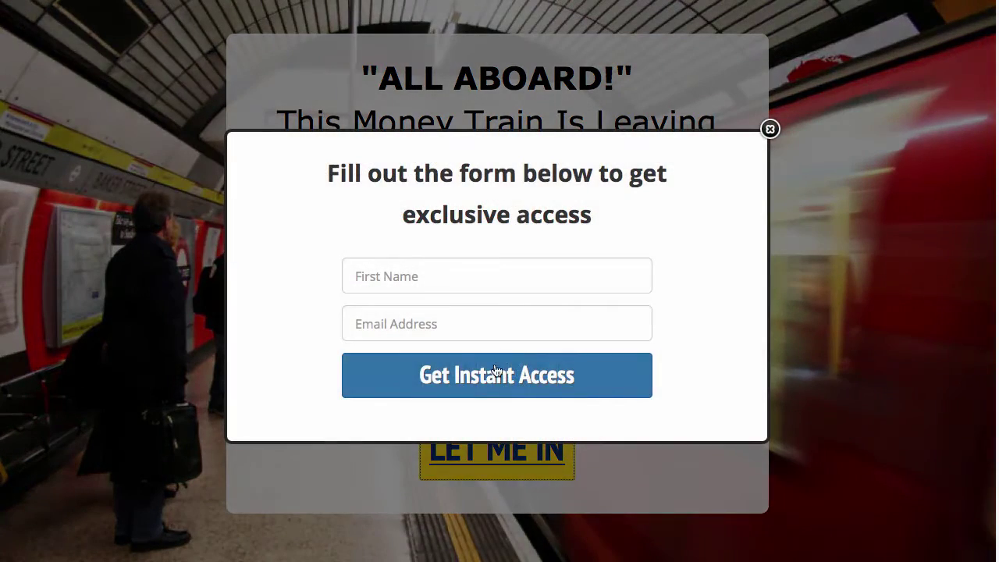
Step: Submit a test opt-in with a first name and suggested email, then enter the verification code
left_click(431, 278)
type("I")
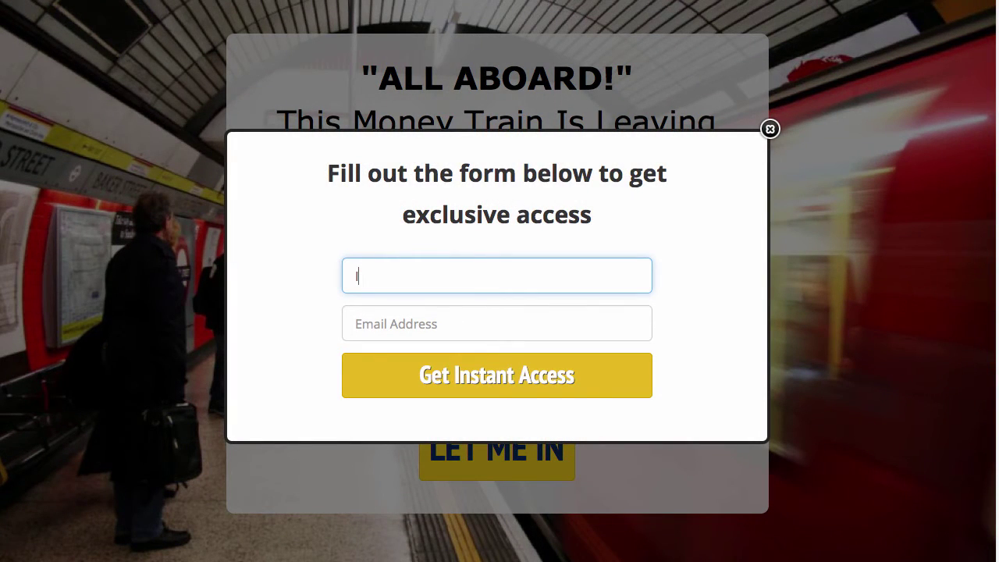
type("Bill")
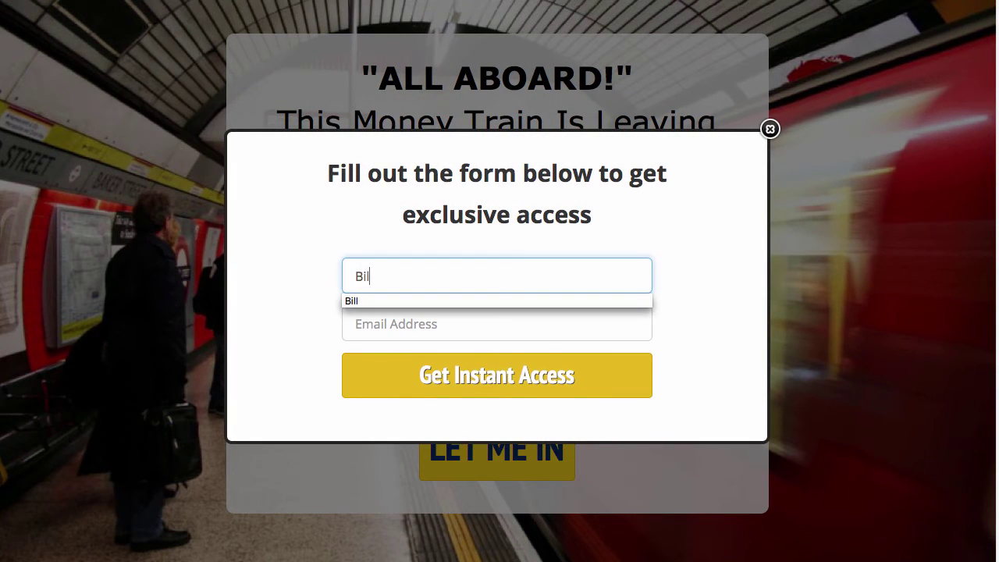
key("Tab")
key("Return")
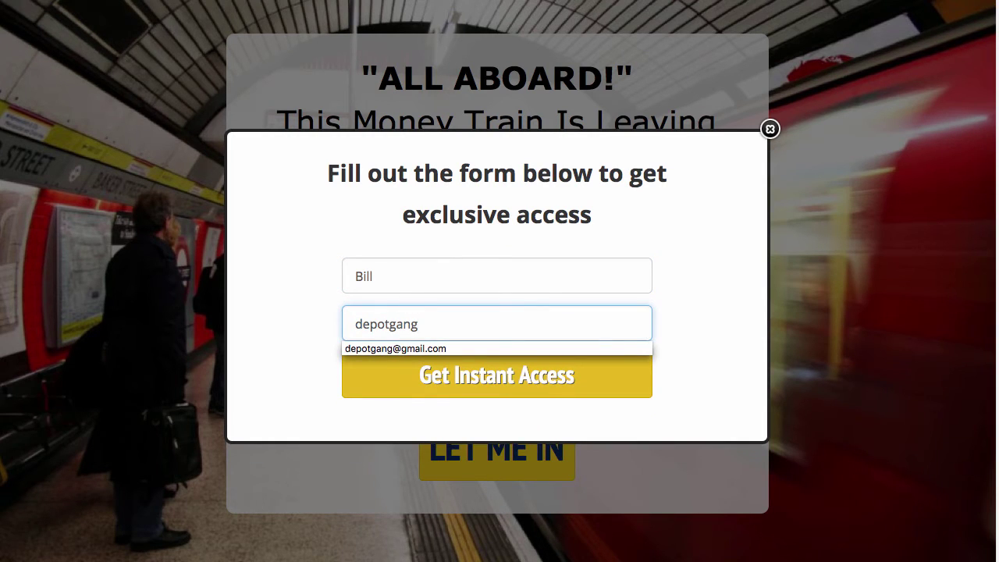
key("Down")
key("Return")
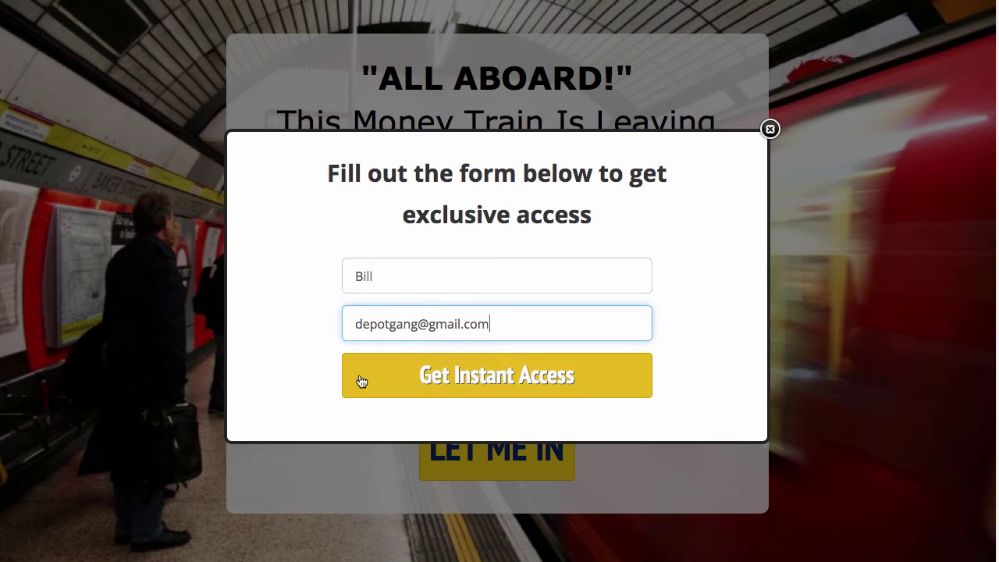
left_click(428, 372)
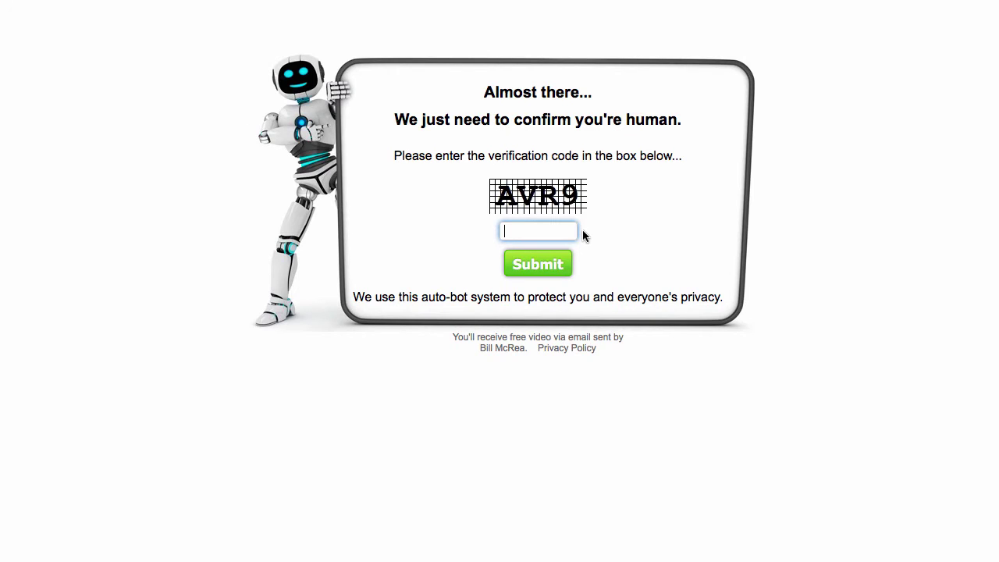
type("AVR9")
Step: Submit the verification code and choose 'Yes, then continue the Tour' to resend the campaign
left_click(552, 269)
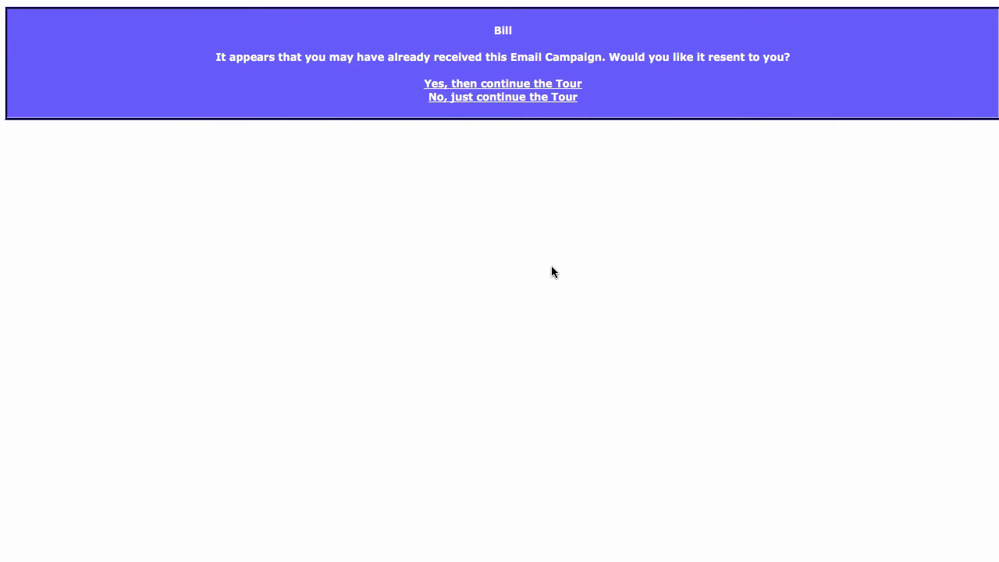
left_click(505, 84)
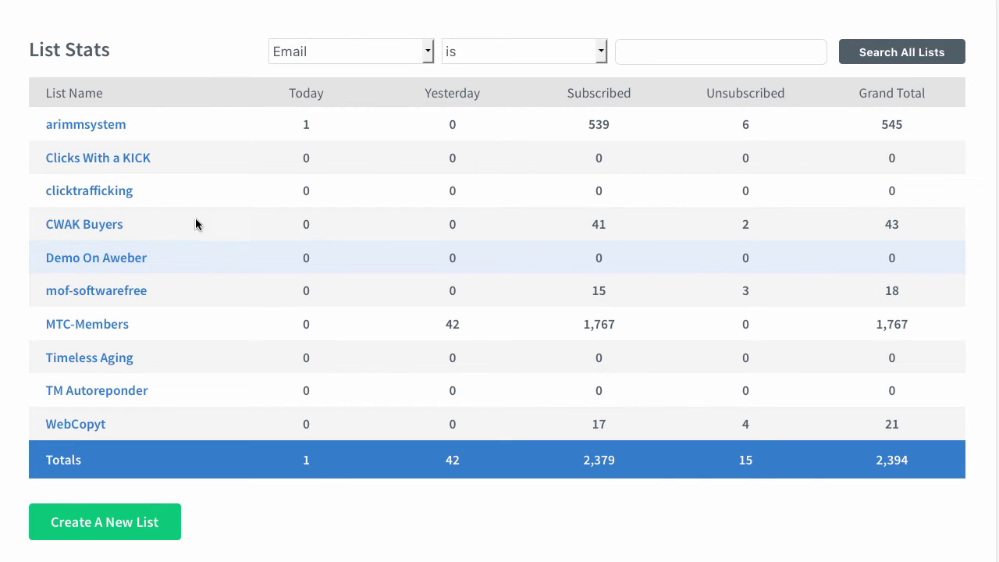
Step: Scroll through AWeber's Account Overview and List Stats to review subscriber counts
scroll(665, 110, "up", 10)
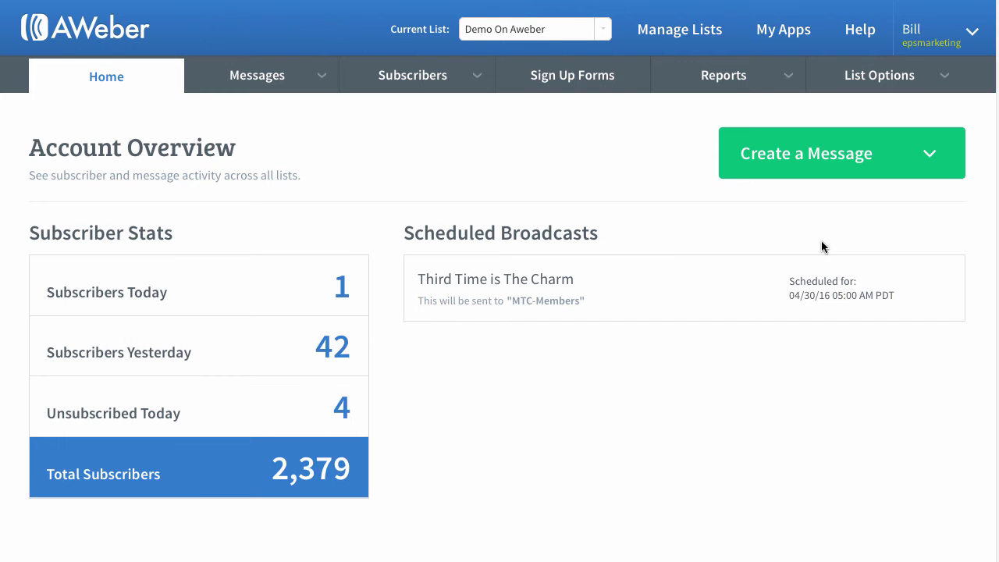
scroll(721, 435, "down", 10)
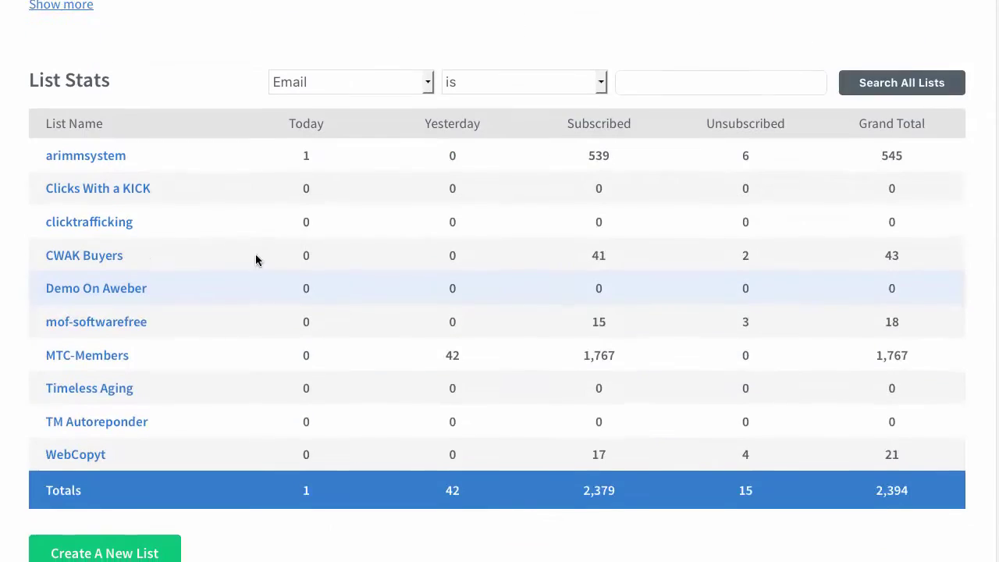
scroll(296, 258, "up", 8)
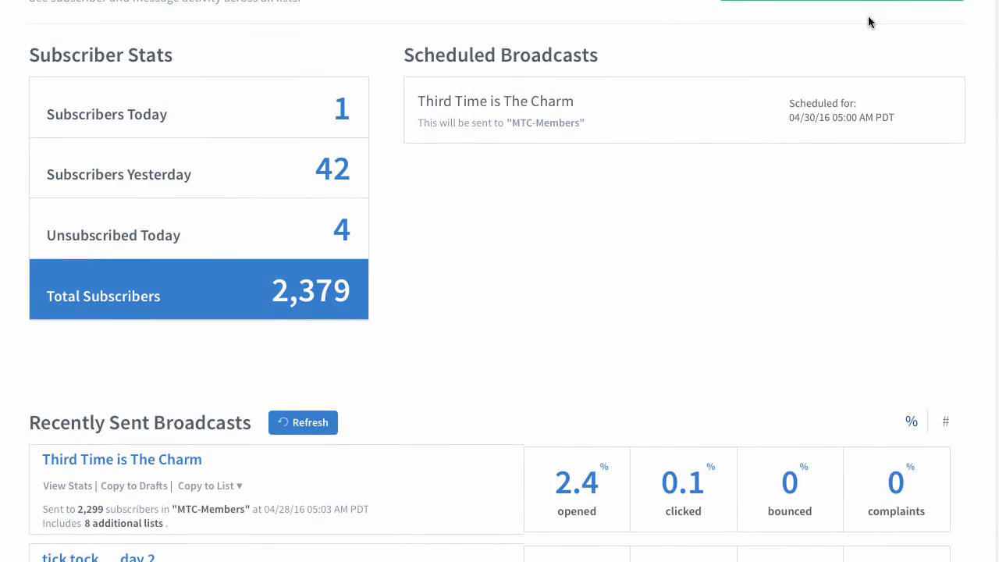
scroll(869, 22, "up", 3)
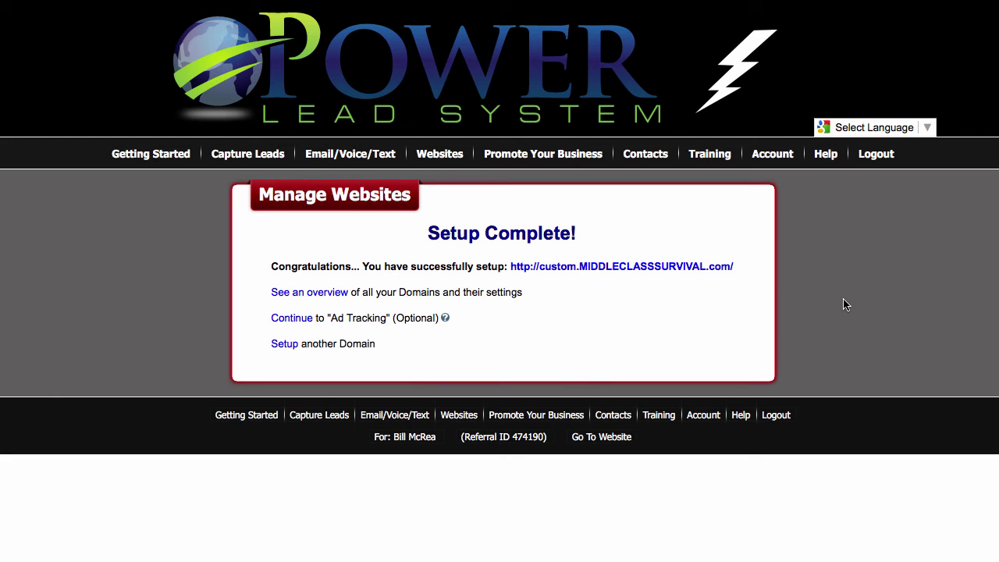
Step: Open Account > My Business > Aweber Settings and review its Unique List ID questions and answers
mouse_move(773, 156)
mouse_move(781, 204)
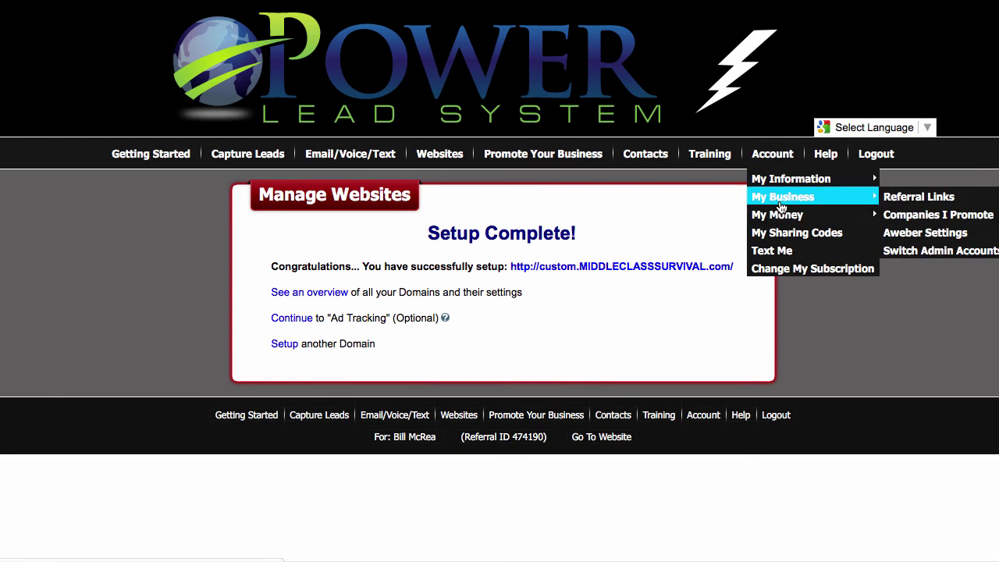
left_click(960, 233)
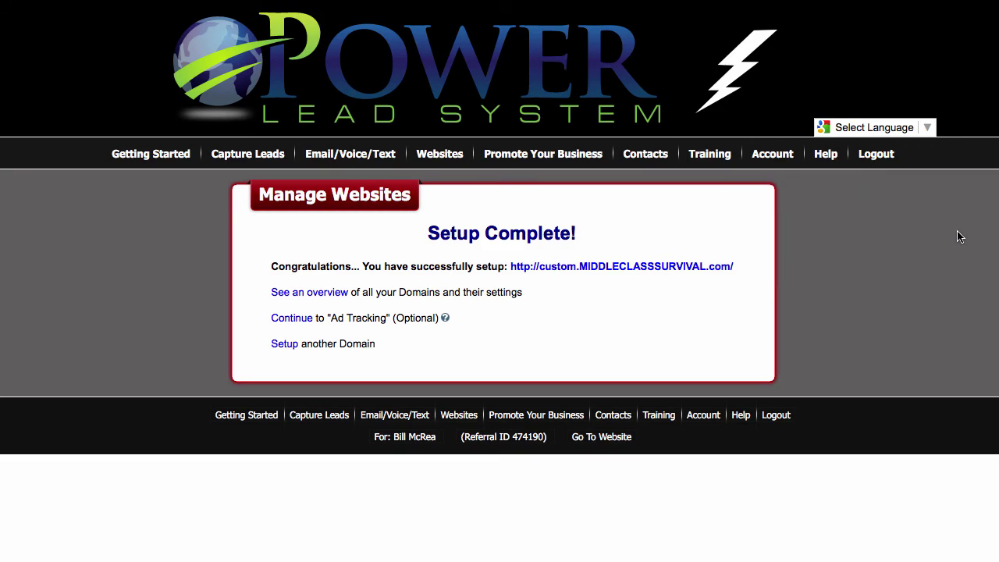
scroll(652, 342, "down", 10)
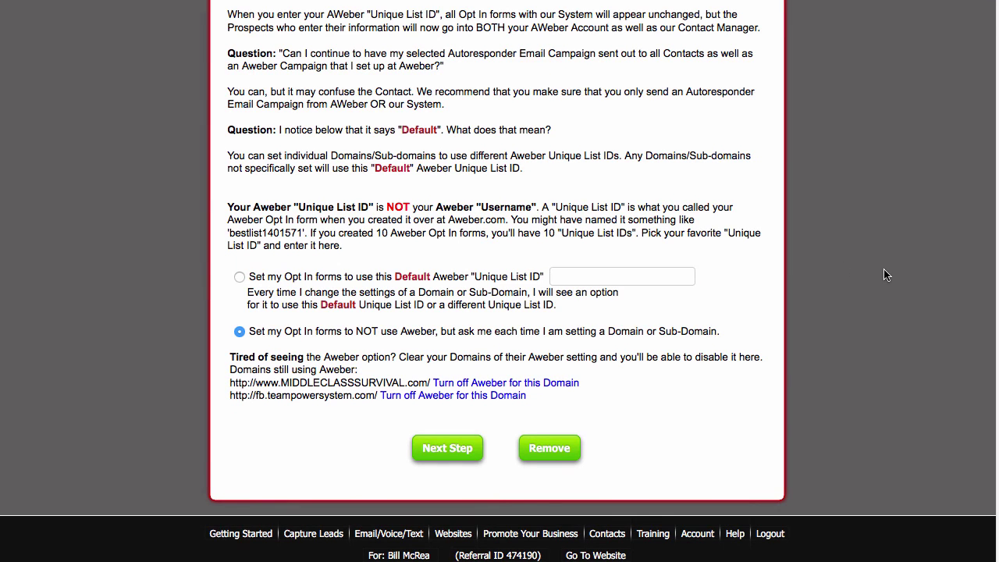
scroll(887, 275, "up", 10)
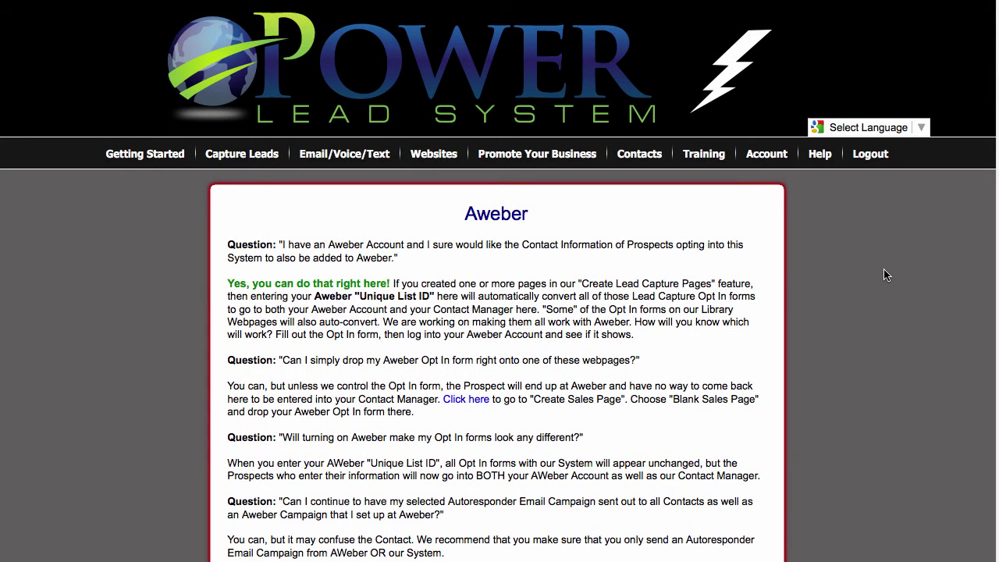